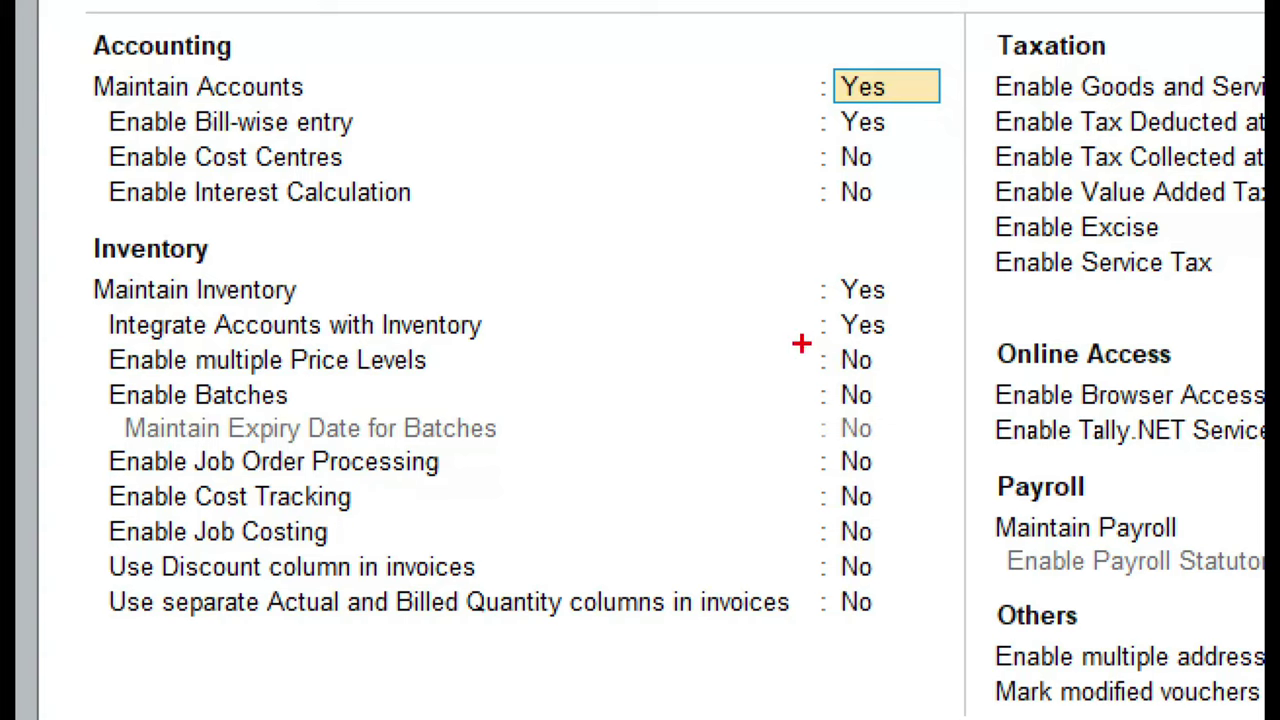
Review the company's Inventory features, from multiple price levels and batches to job costing, discount columns, and actual and billed quantity columns.
mouse_move(818, 352)
mouse_down()
mouse_move(803, 372)
mouse_move(914, 364)
mouse_move(852, 352)
mouse_up()
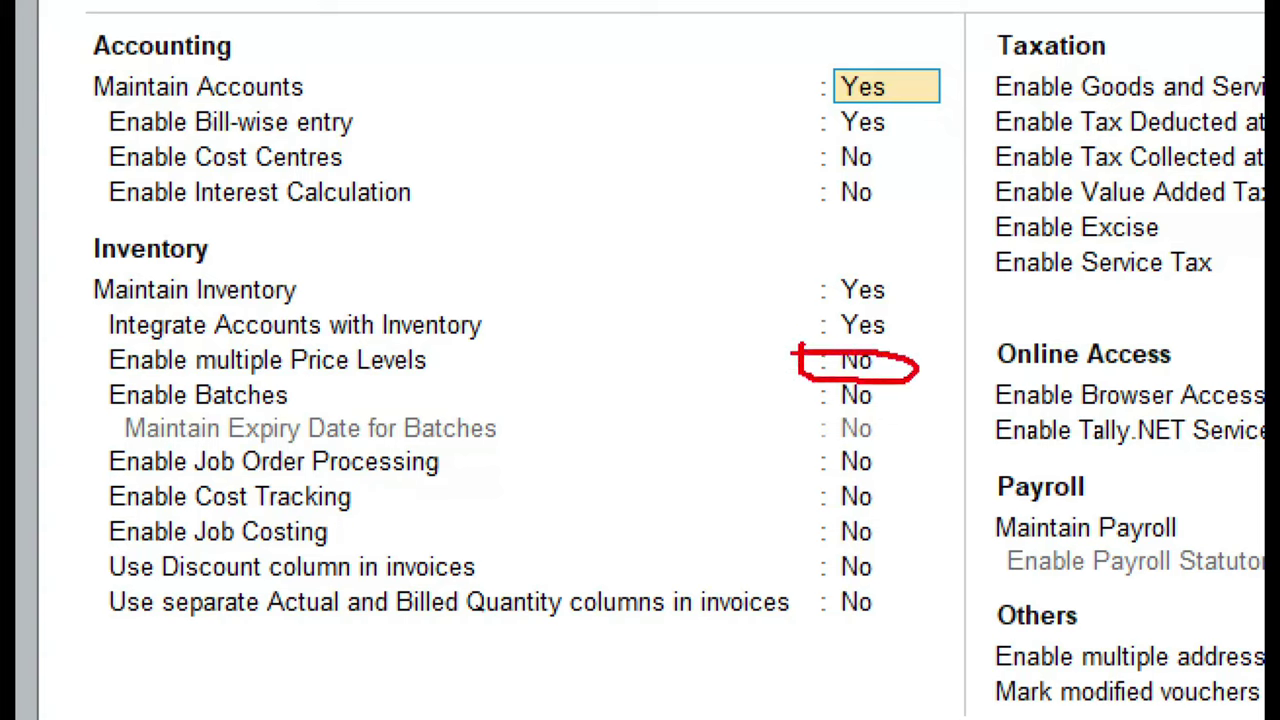
drag(294, 402, 356, 402)
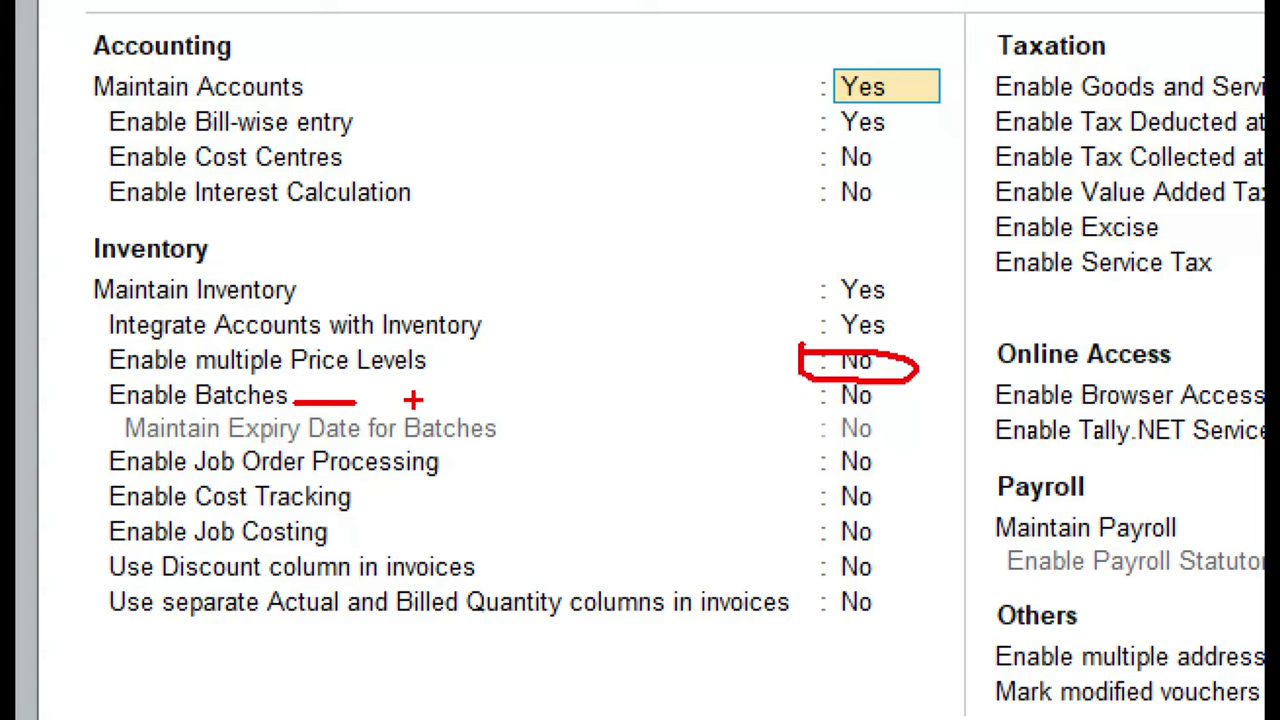
mouse_move(830, 370)
mouse_down()
mouse_move(812, 376)
mouse_move(826, 422)
mouse_move(912, 376)
mouse_move(834, 373)
mouse_up()
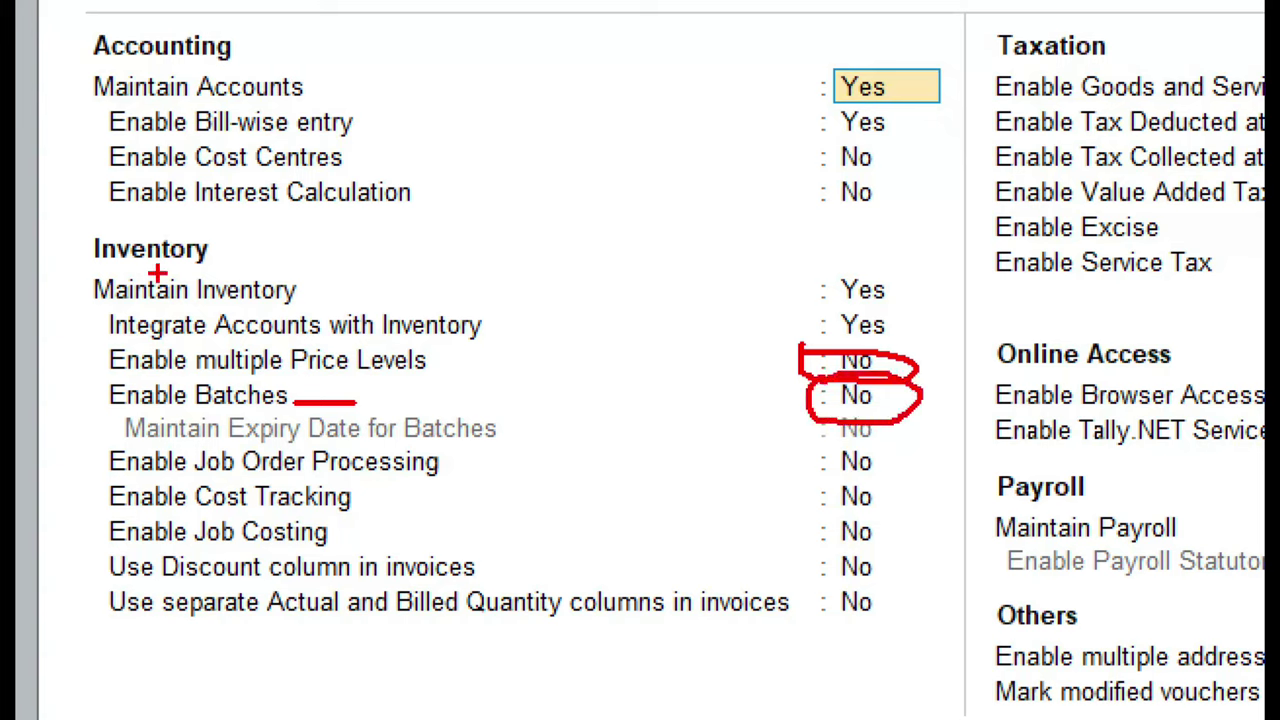
drag(104, 266, 225, 271)
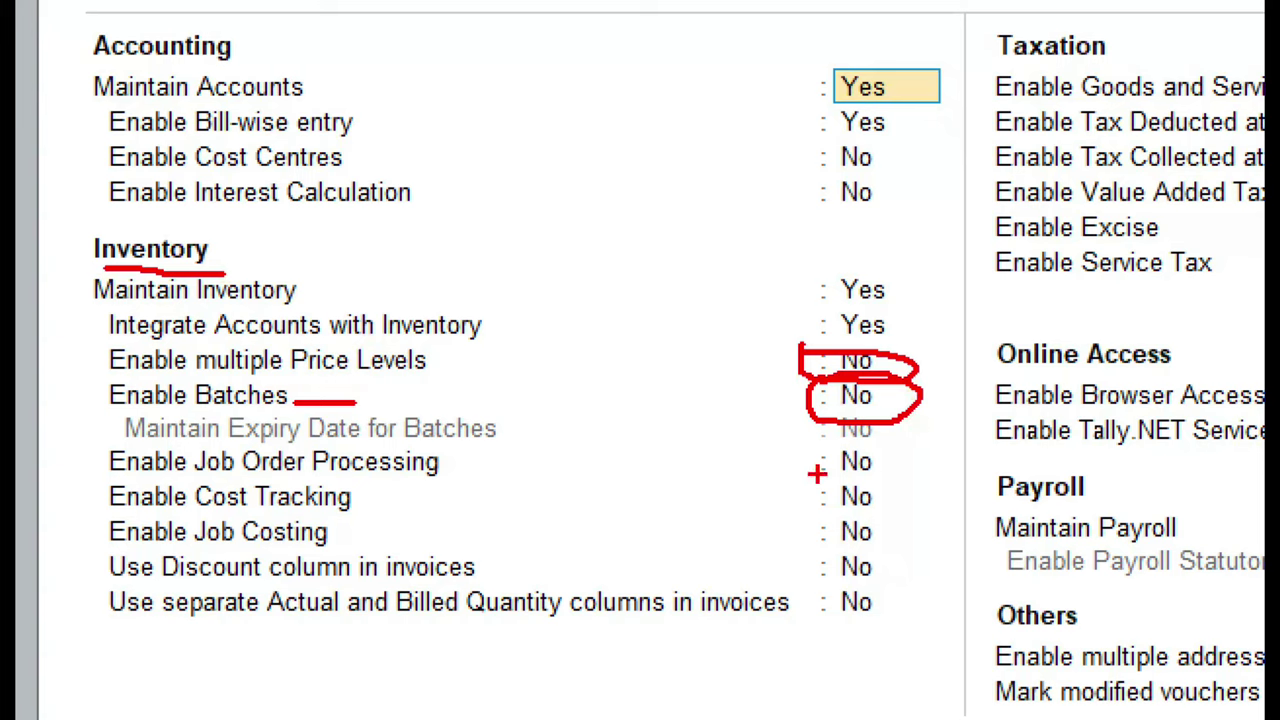
drag(820, 474, 928, 470)
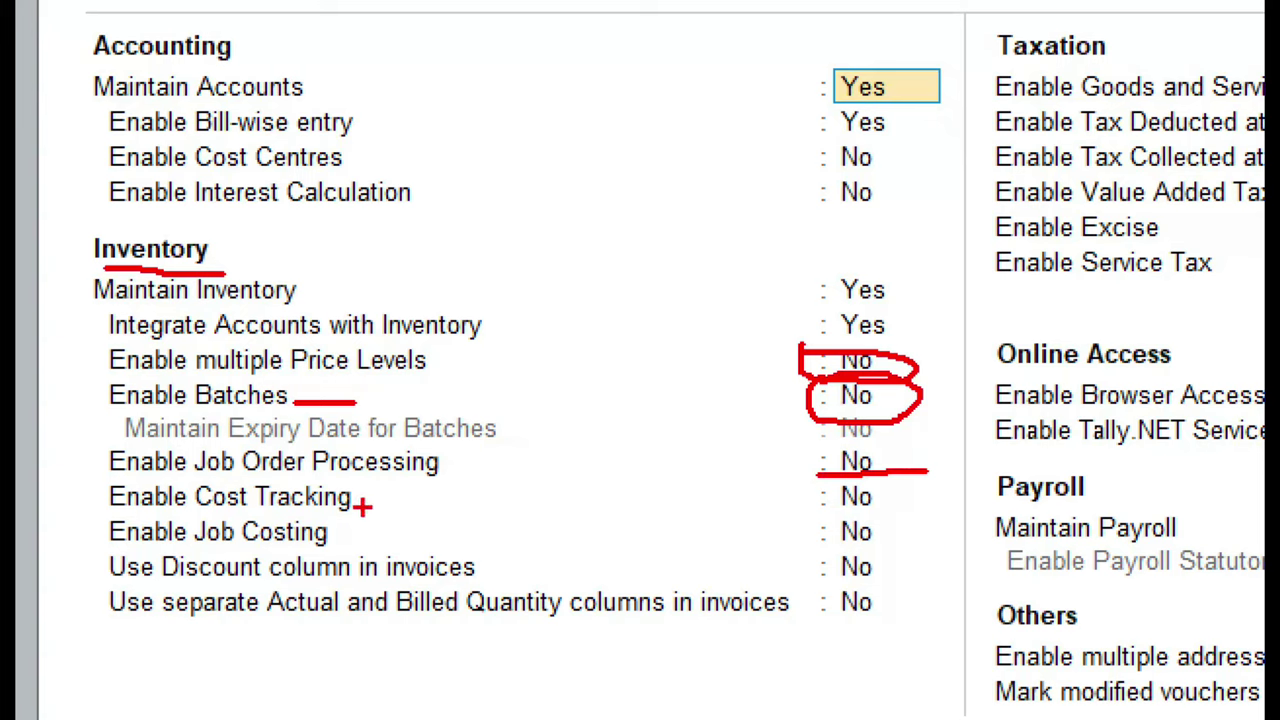
drag(360, 505, 446, 493)
drag(326, 550, 413, 535)
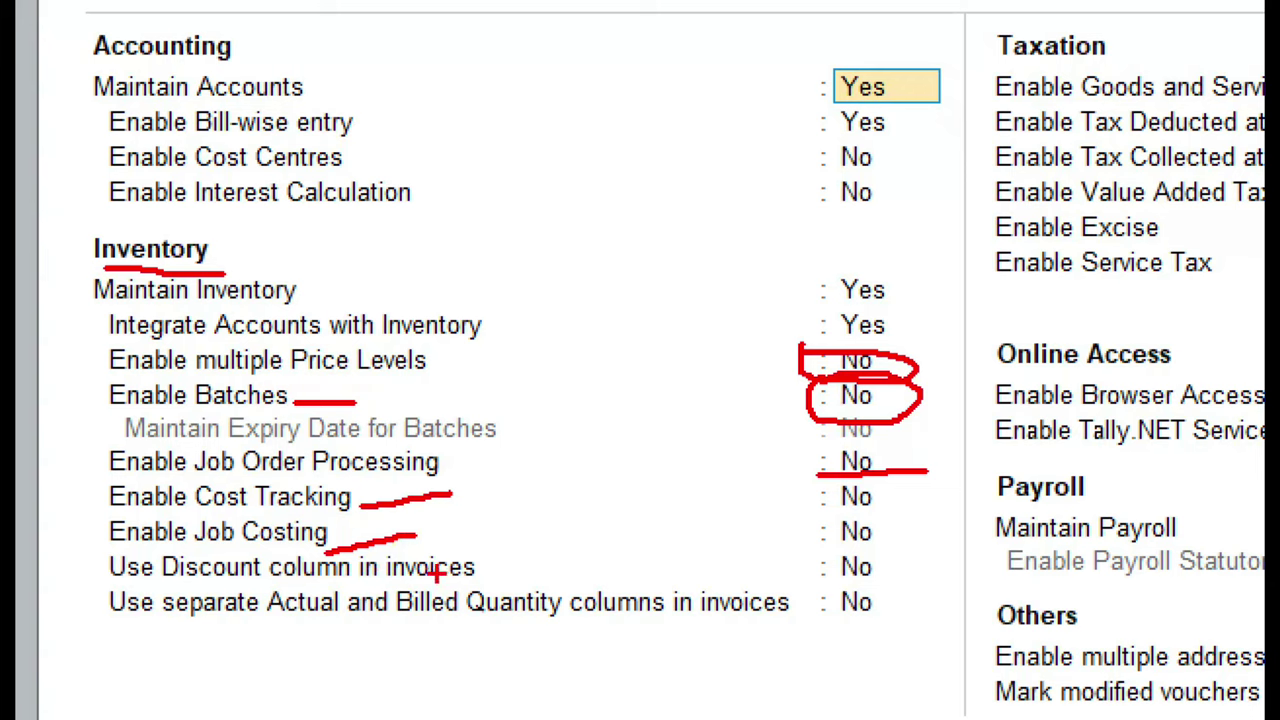
drag(498, 568, 605, 543)
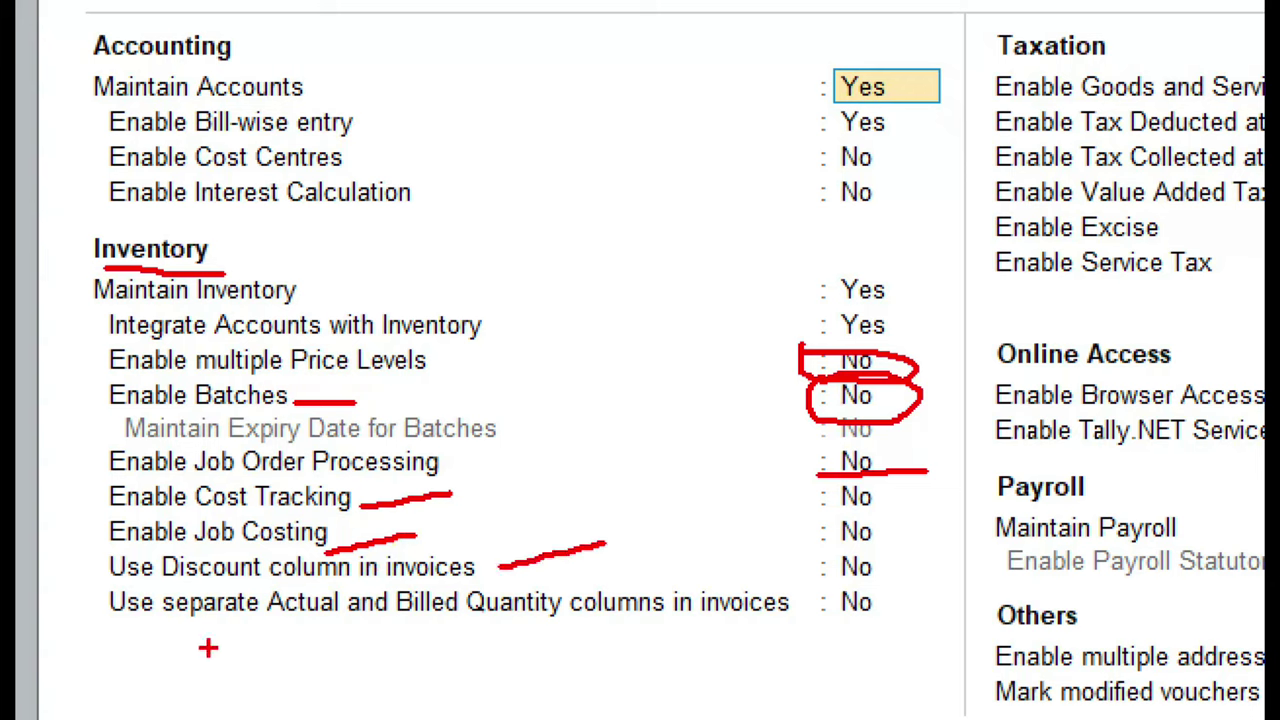
mouse_move(209, 645)
mouse_down()
mouse_move(832, 634)
mouse_move(955, 578)
mouse_move(905, 294)
mouse_move(562, 222)
mouse_move(112, 252)
mouse_move(108, 644)
mouse_move(326, 680)
mouse_move(342, 660)
mouse_up()
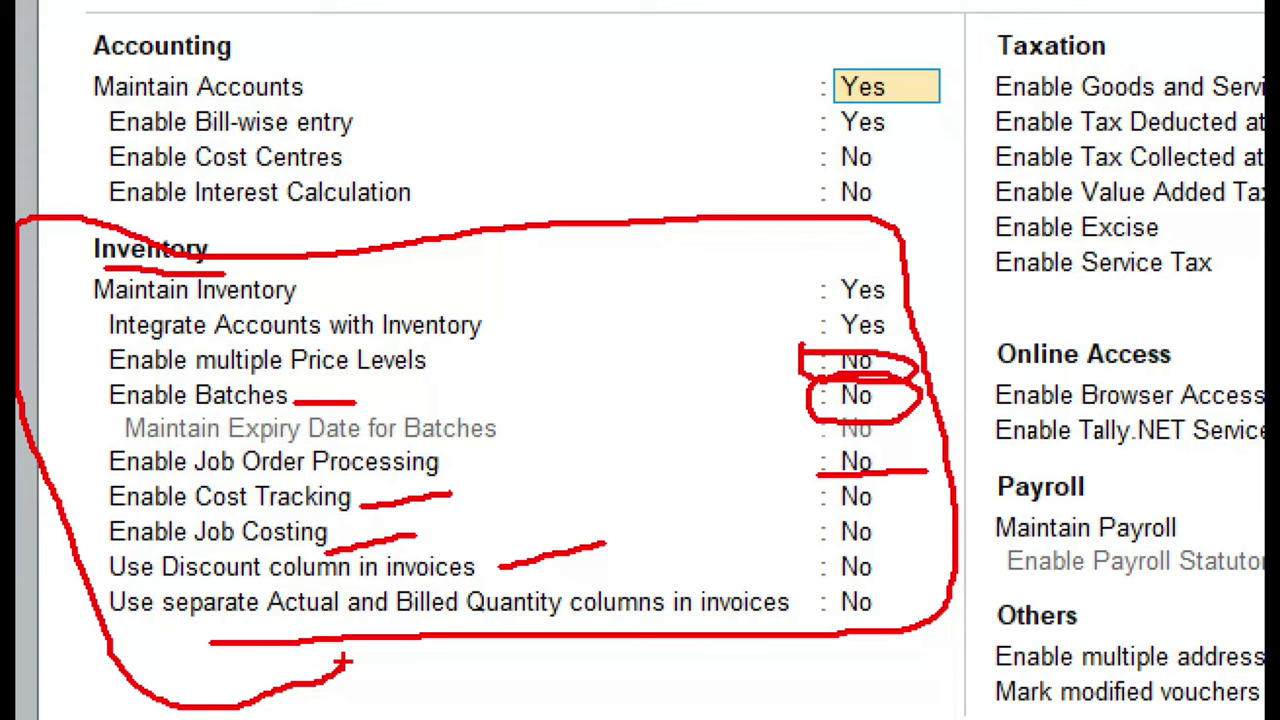
key(e)
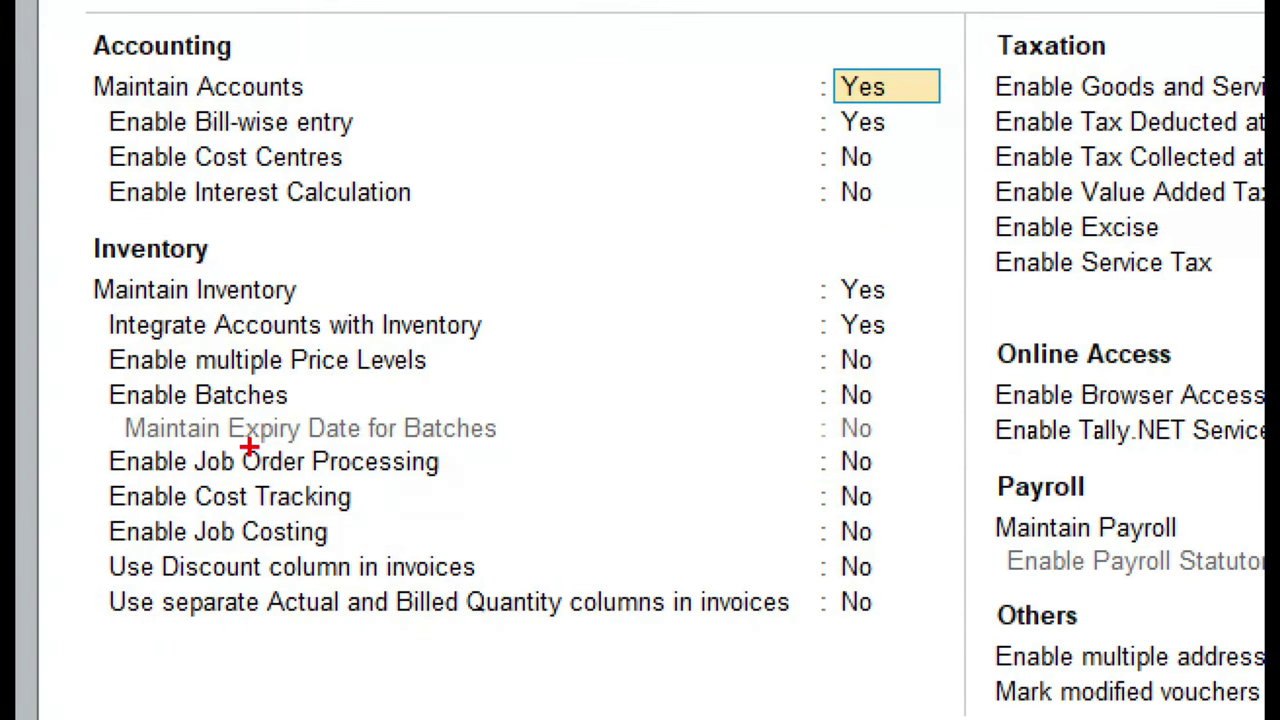
key(Escape)
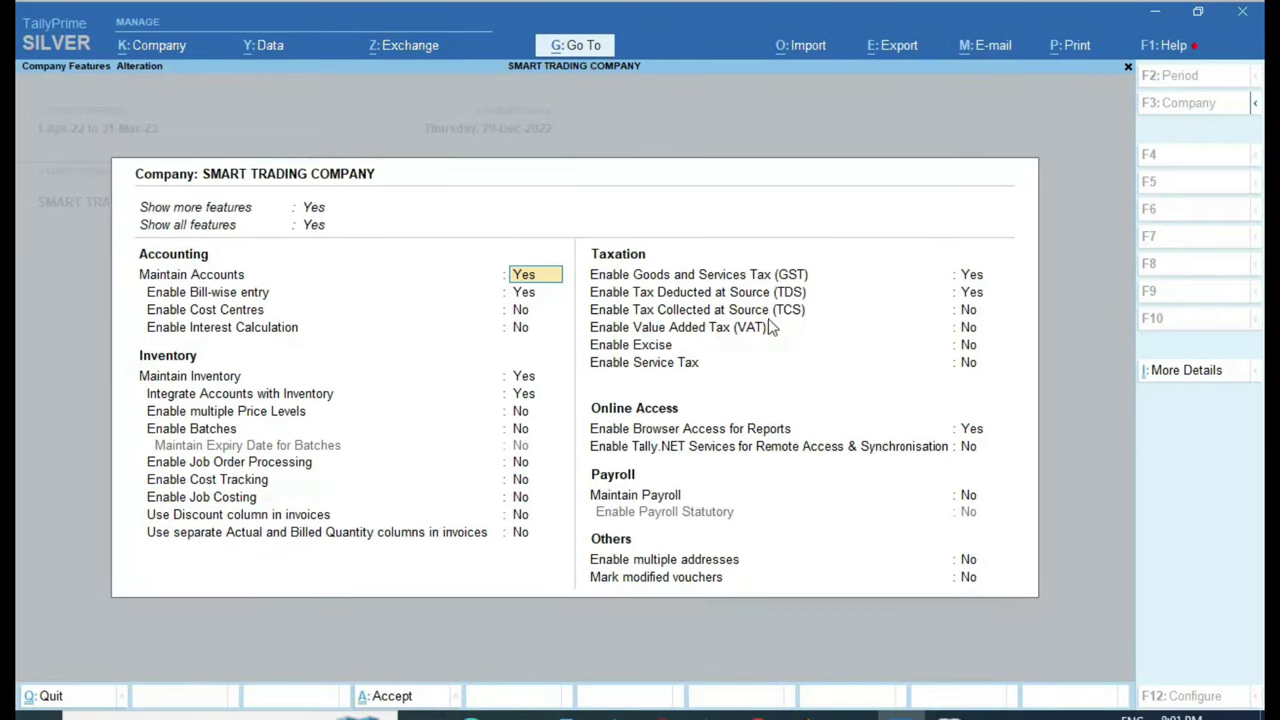
Review the company's Taxation features, covering GST, TDS, TCS, VAT, excise and service tax.
key(ctrl+1)
click(719, 301)
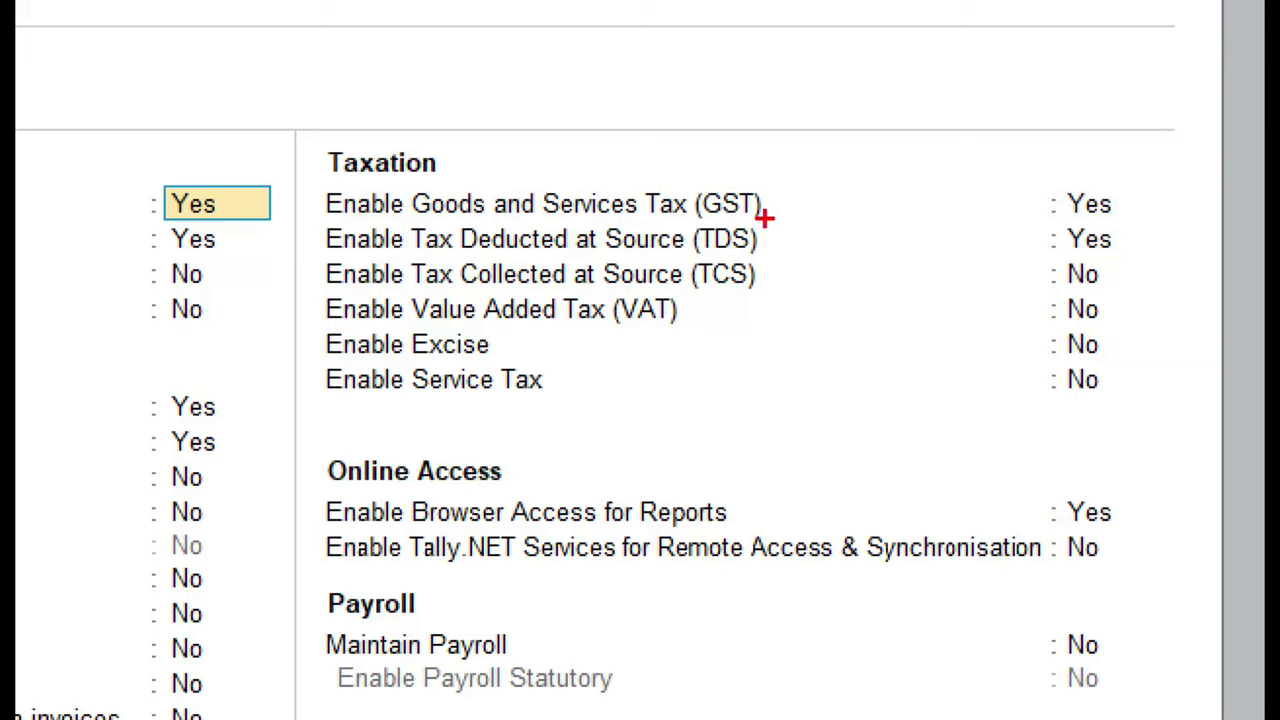
drag(760, 240, 795, 228)
drag(750, 277, 808, 266)
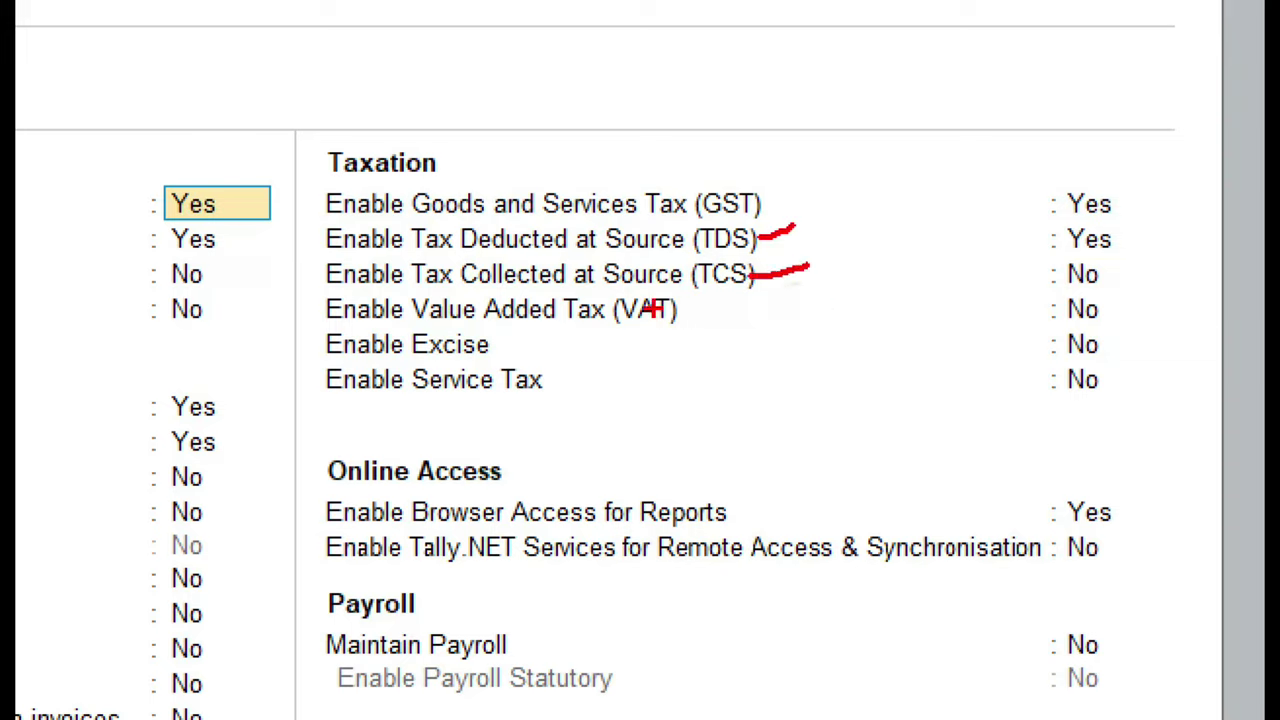
mouse_move(627, 289)
mouse_down()
mouse_move(603, 297)
mouse_move(692, 300)
mouse_move(620, 286)
mouse_up()
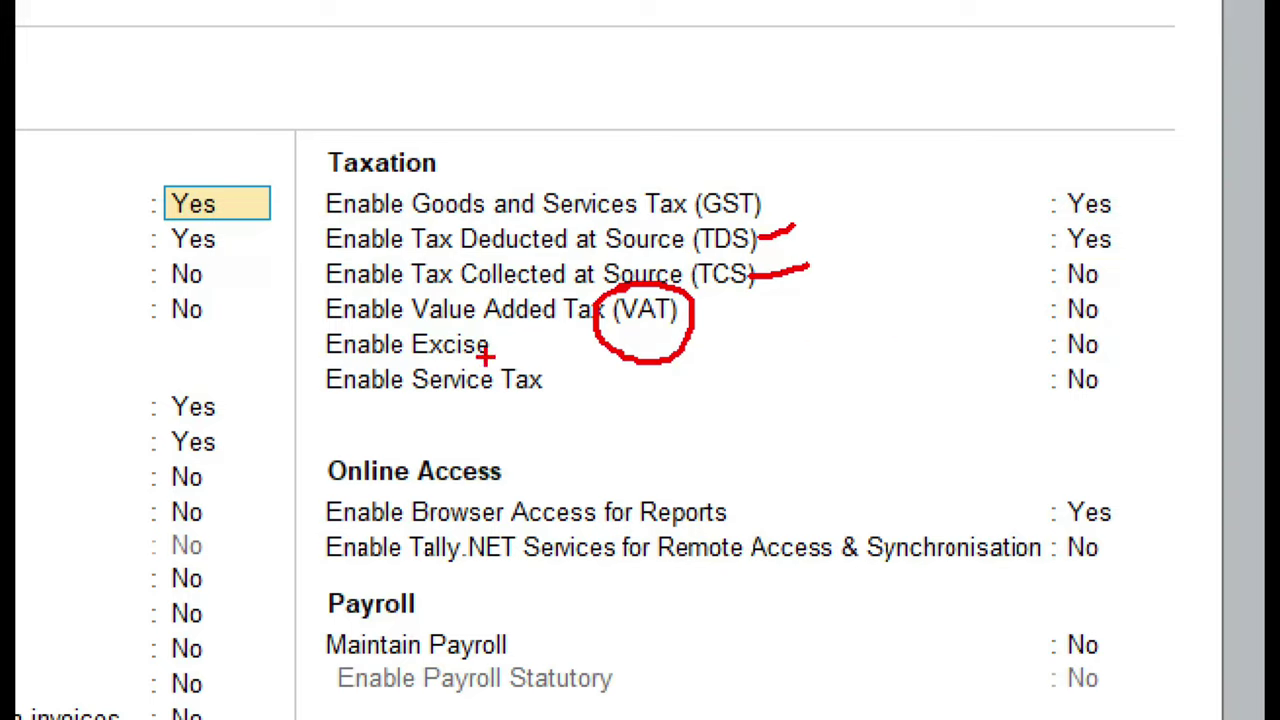
drag(502, 347, 536, 341)
drag(535, 400, 587, 392)
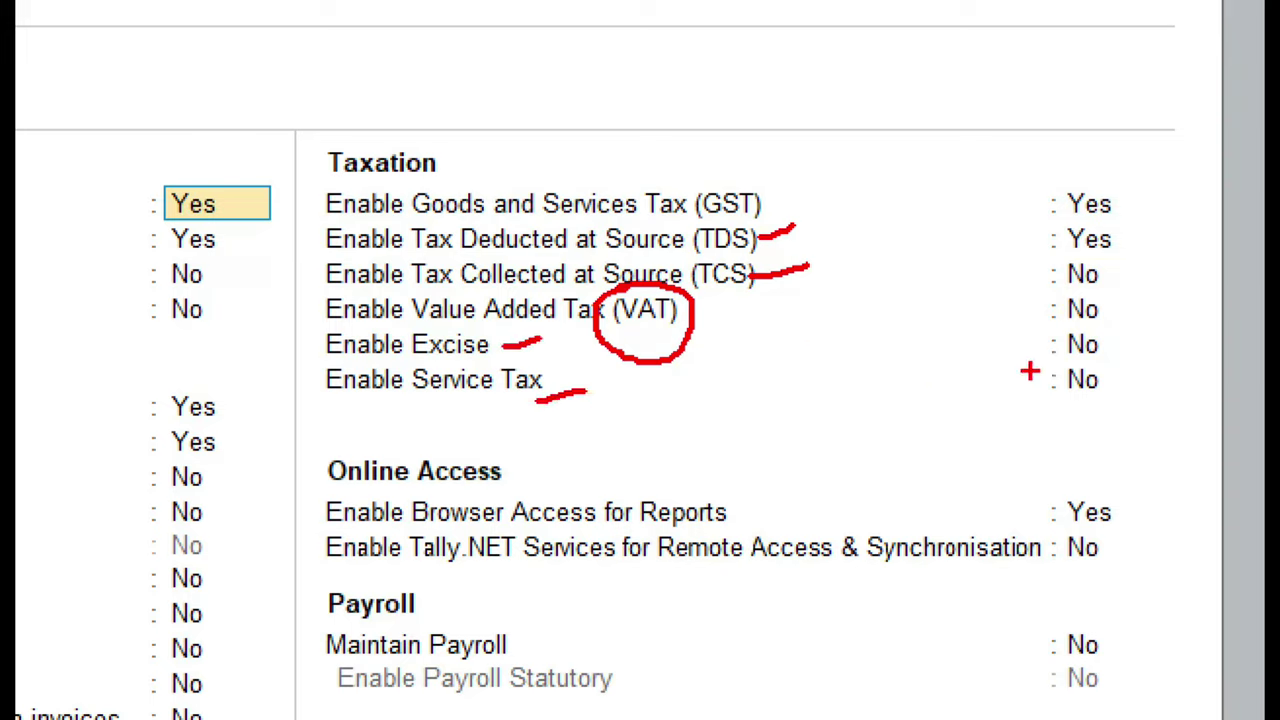
mouse_move(1043, 288)
mouse_down()
mouse_move(1063, 414)
mouse_move(1155, 332)
mouse_move(1048, 295)
mouse_up()
mouse_move(1006, 177)
mouse_down()
mouse_move(1023, 251)
mouse_move(1090, 295)
mouse_move(1172, 180)
mouse_move(1018, 163)
mouse_move(997, 197)
mouse_up()
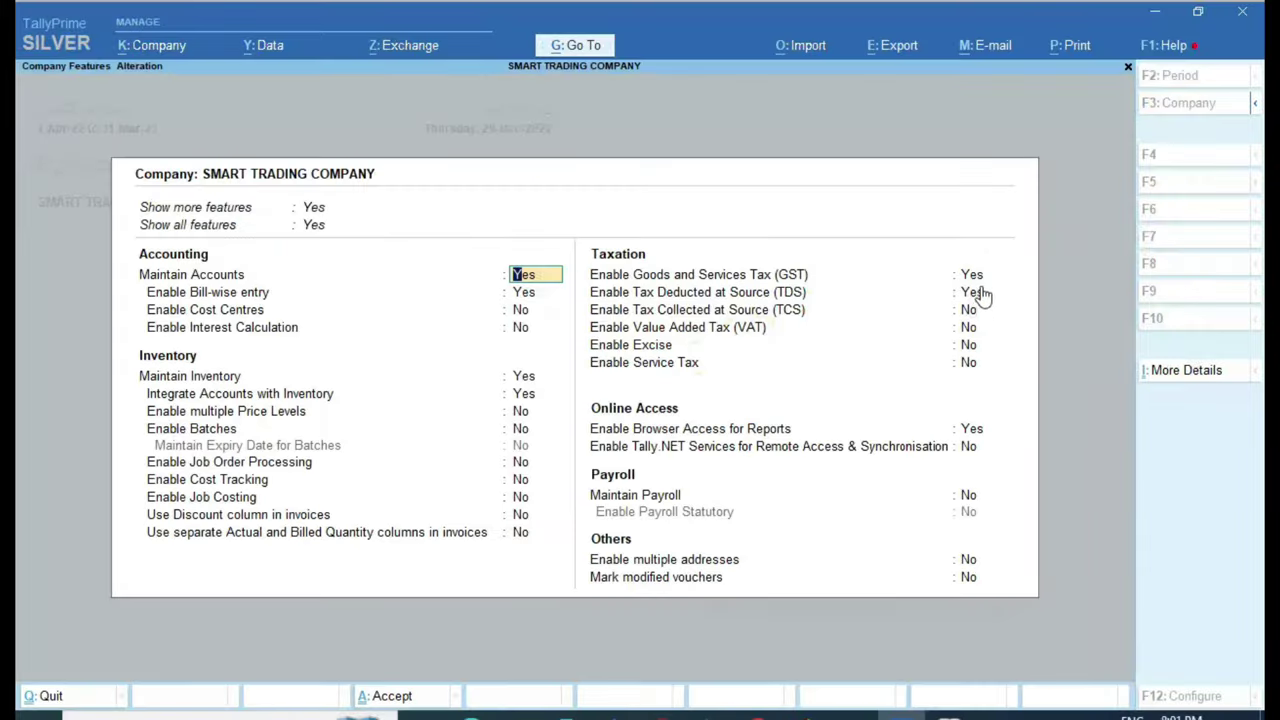
Open the company's GST details from the enabled Goods and Services Tax feature and accept them as they are.
click(975, 276)
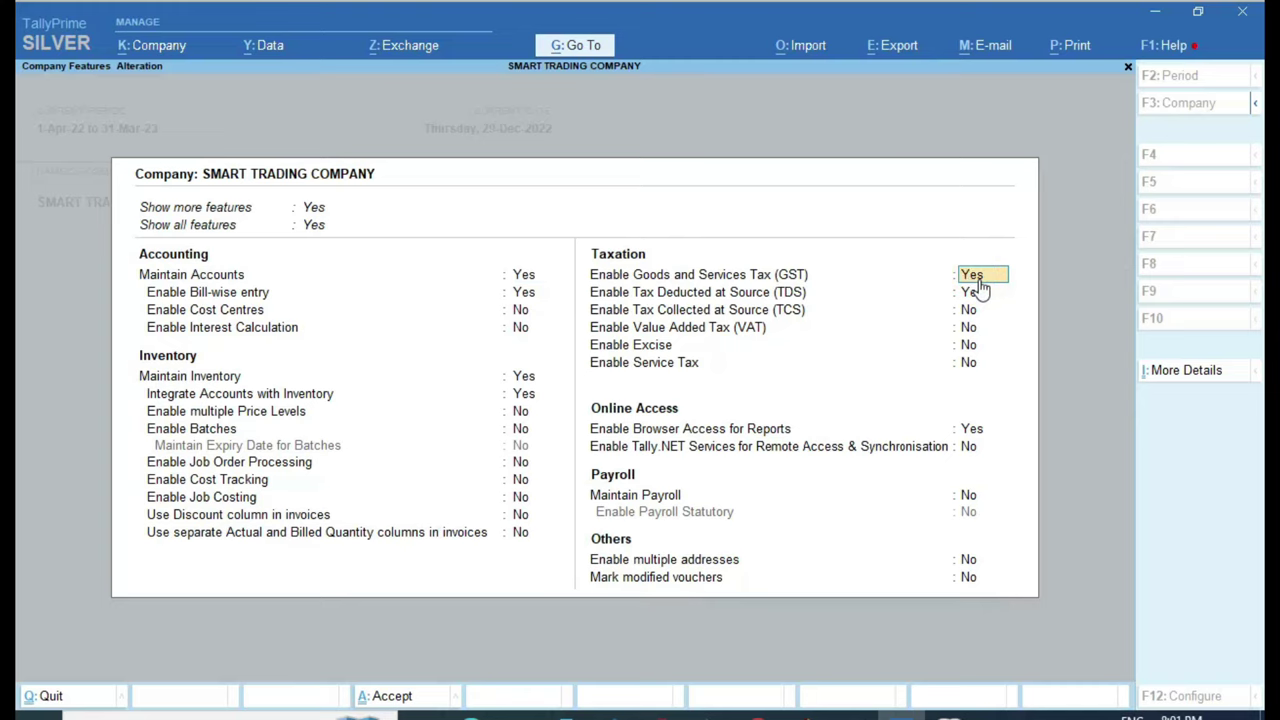
key(Return)
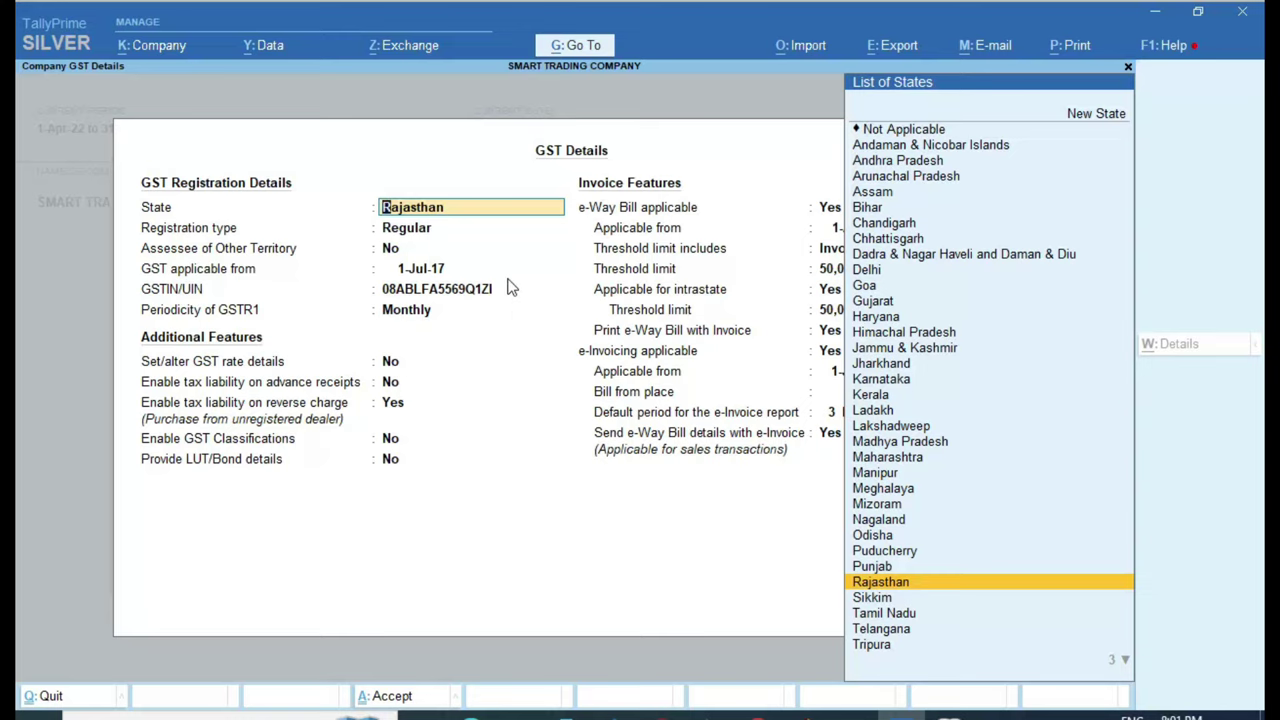
key(ctrl+a)
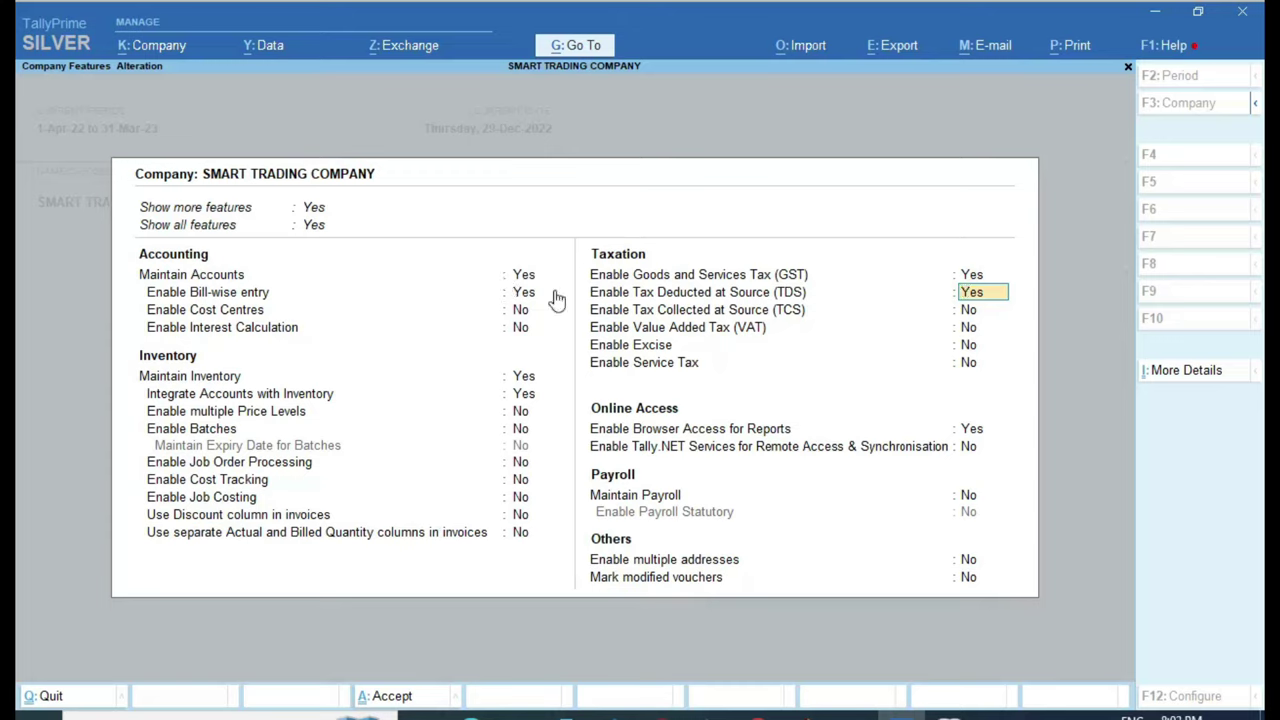
Open the company's TDS deductor details, clear the TAN registration number and quit the form without saving.
key(Return)
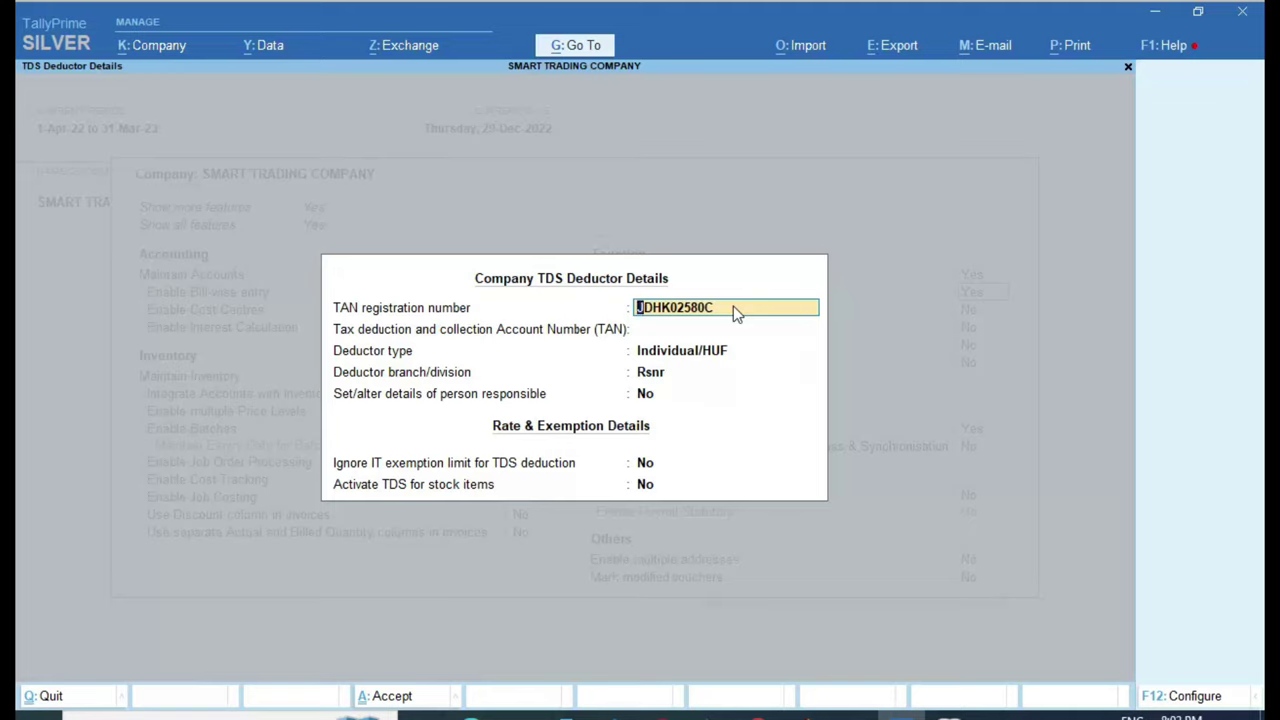
key(BackSpace)
key(Escape)
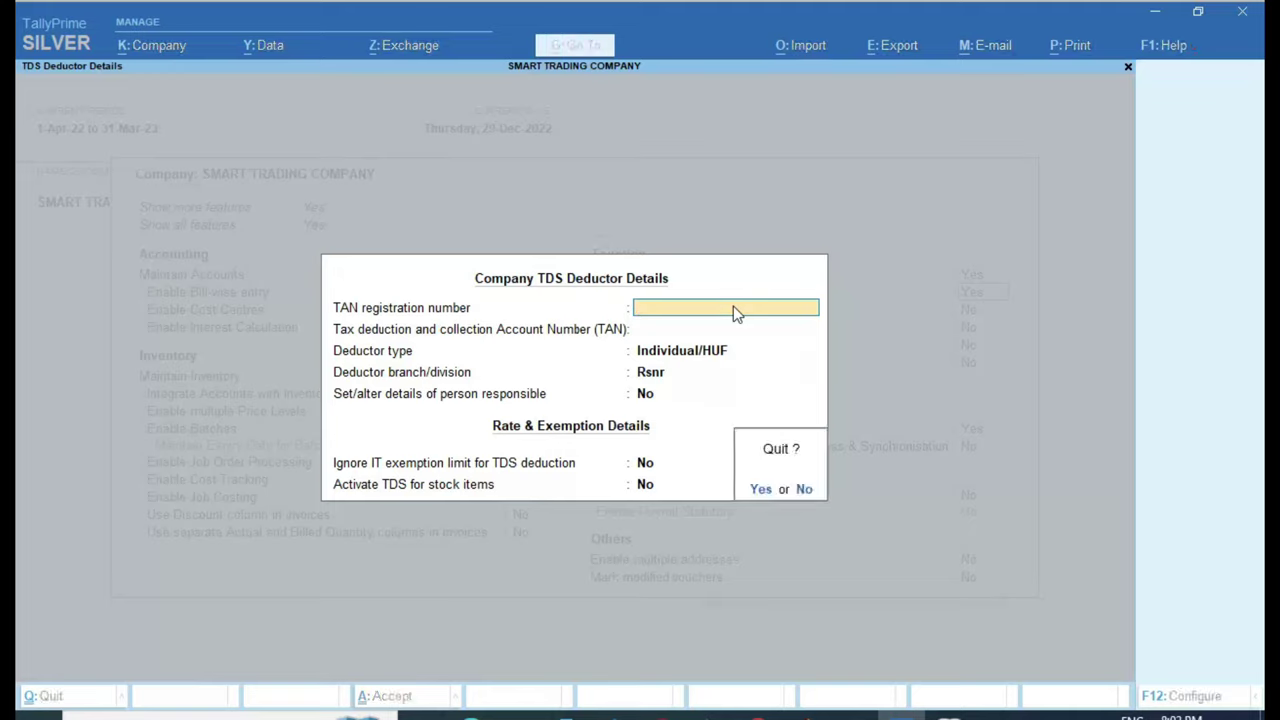
key(y)
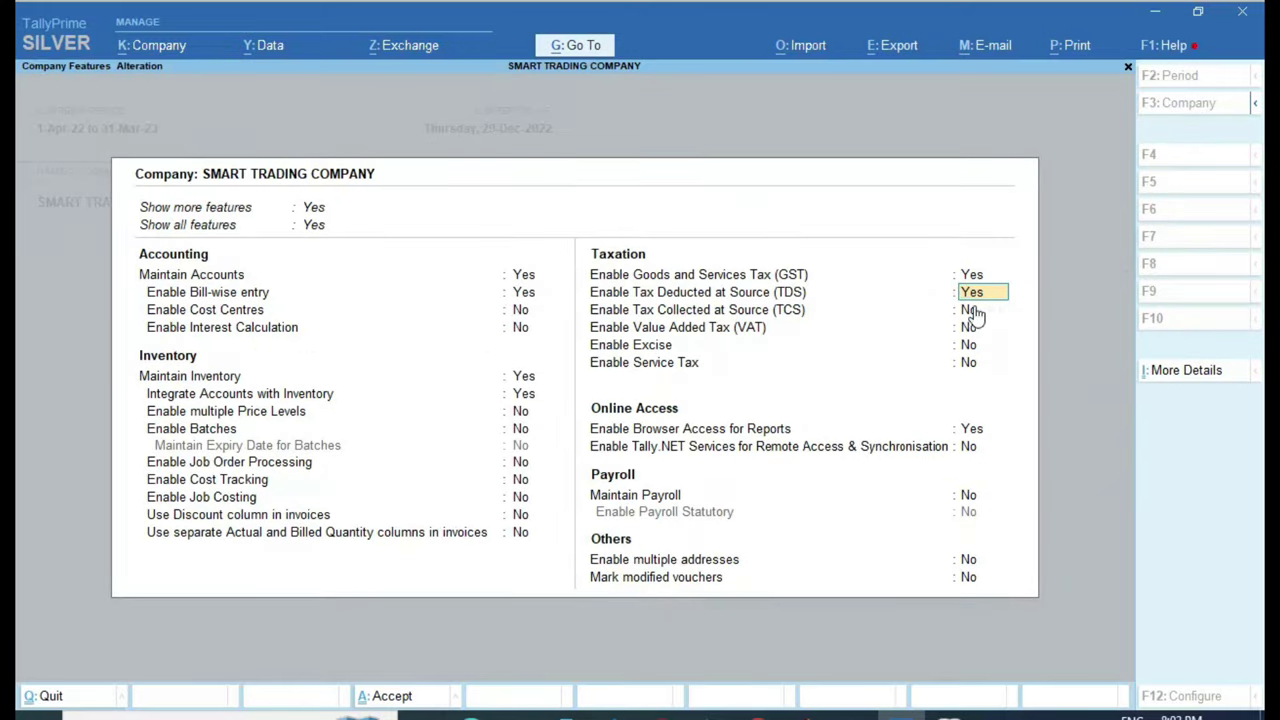
Review the Online Access, Payroll and Others features, and accept the company features.
key(ctrl)
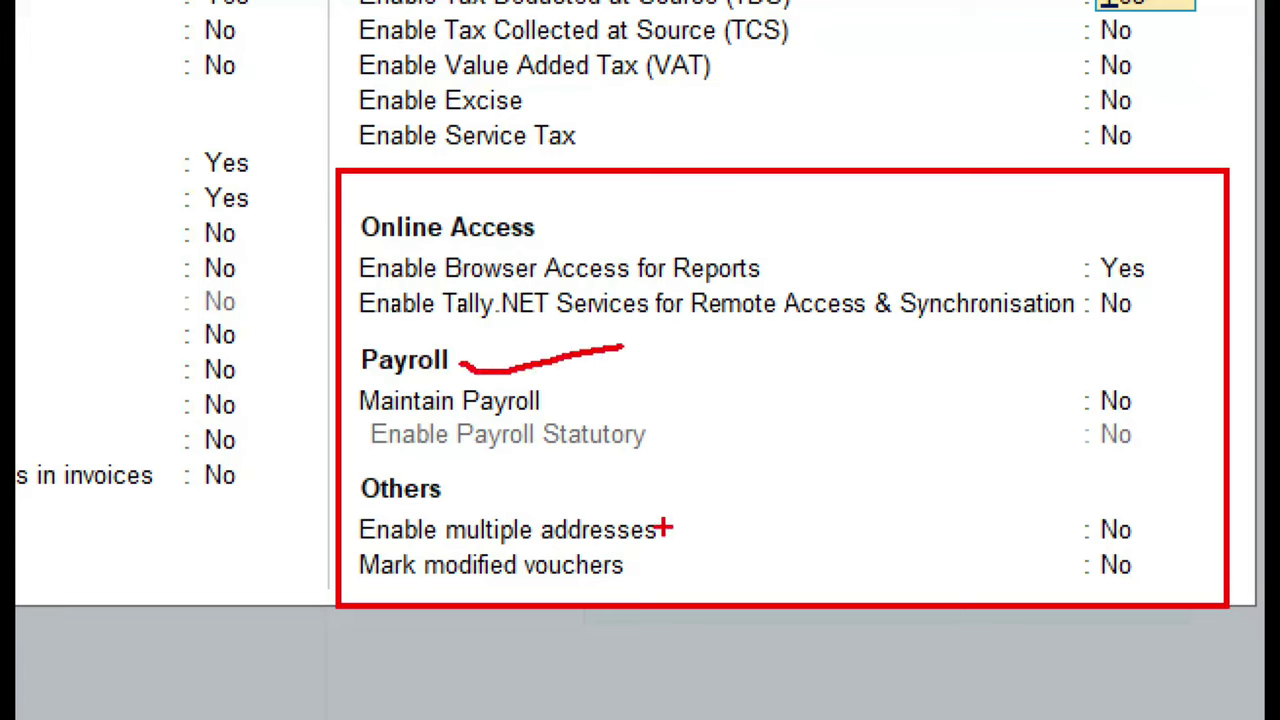
drag(660, 527, 720, 514)
drag(553, 603, 780, 548)
mouse_move(1063, 486)
mouse_down()
mouse_move(1170, 620)
mouse_move(1065, 490)
mouse_move(1012, 508)
mouse_up()
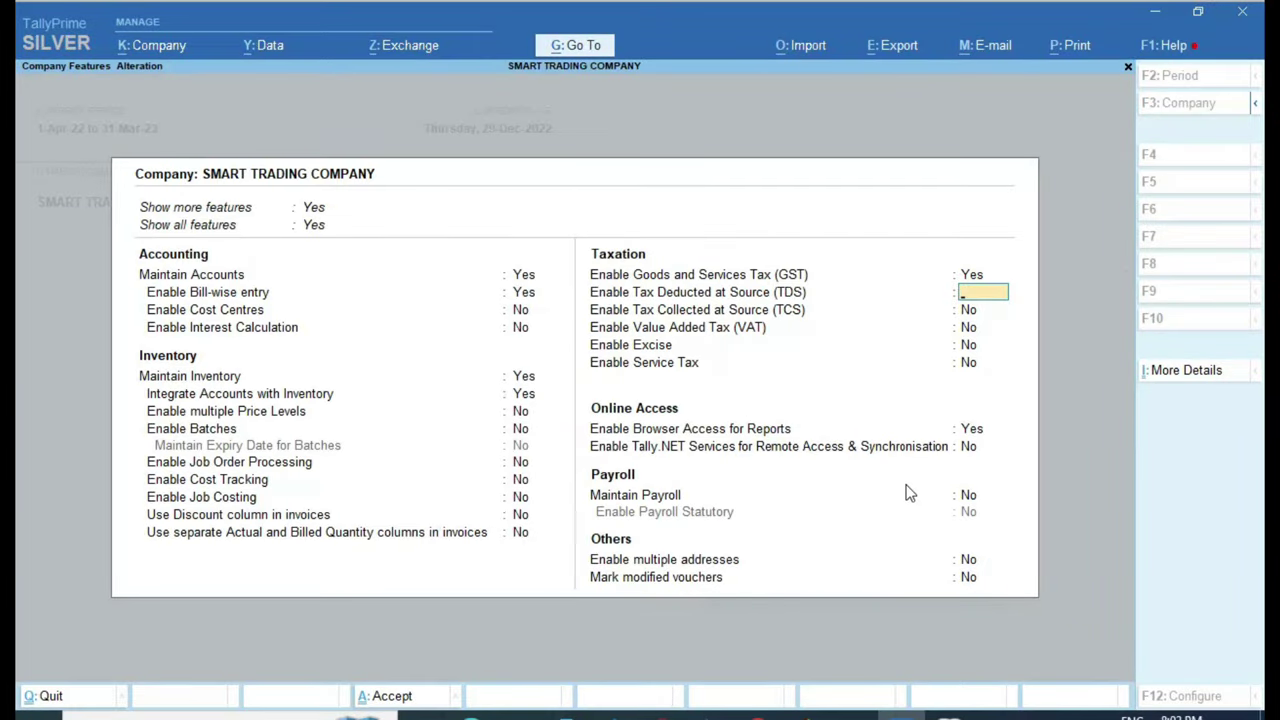
key(ctrl+a)
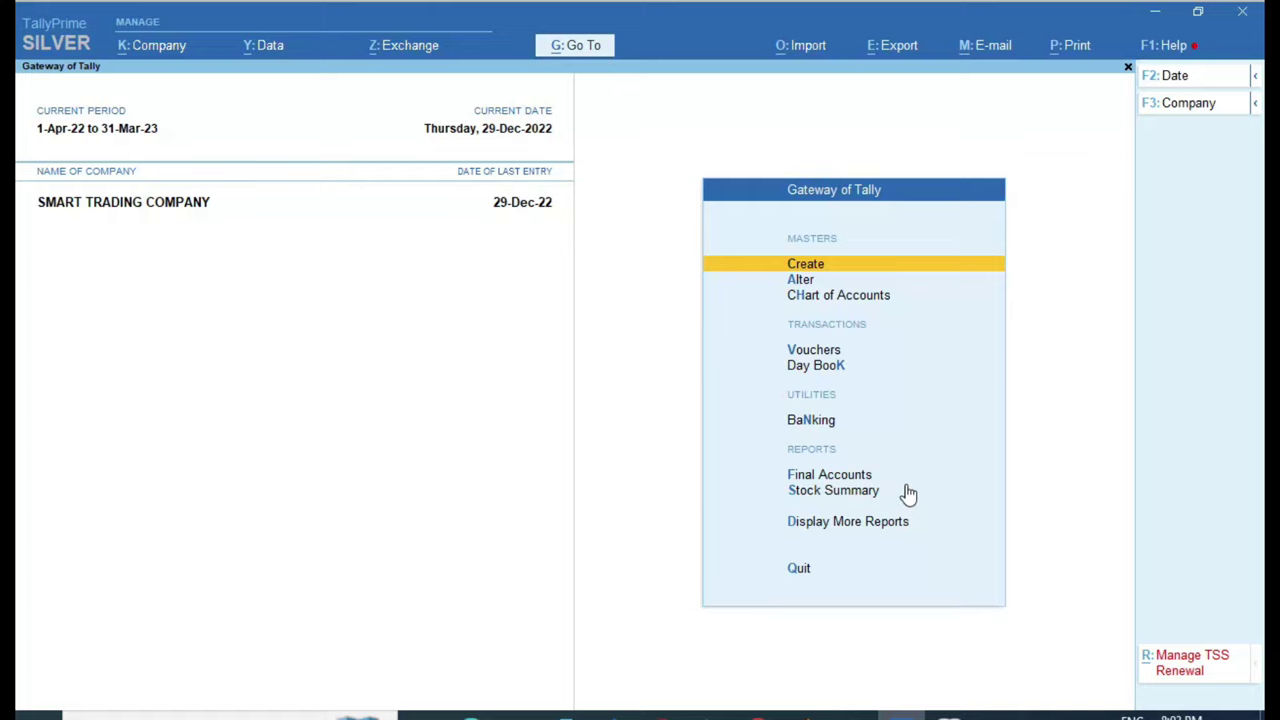
Open voucher entry from the Gateway of Tally.
key(Down)
key(Down)
key(Down)
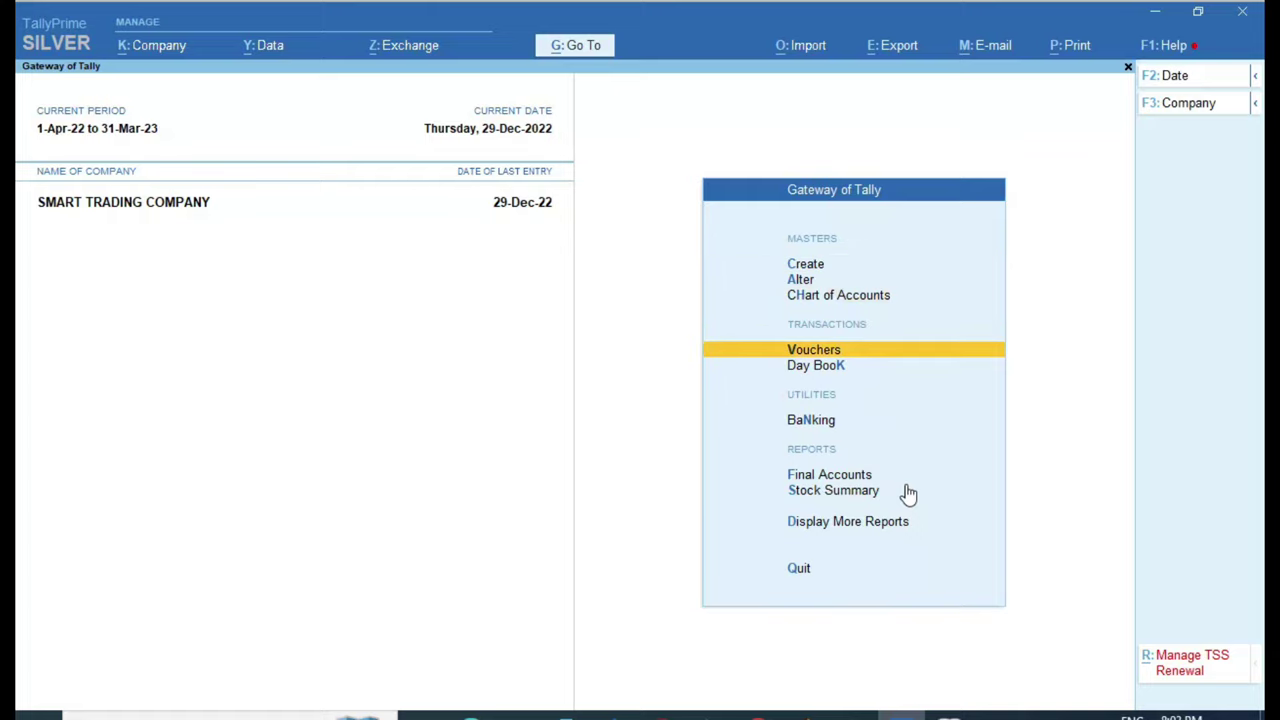
key(Return)
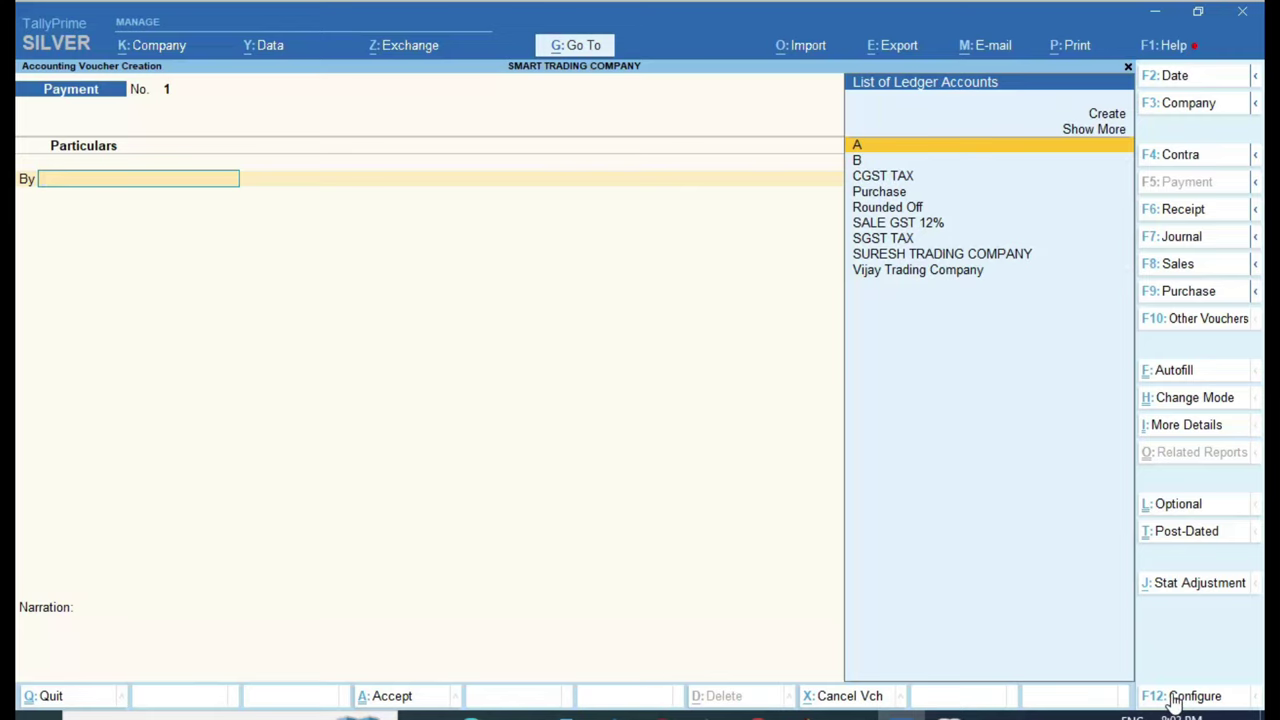
In the payment voucher's configuration, set Show more configurations to Yes and accept the configuration.
key(ctrl)
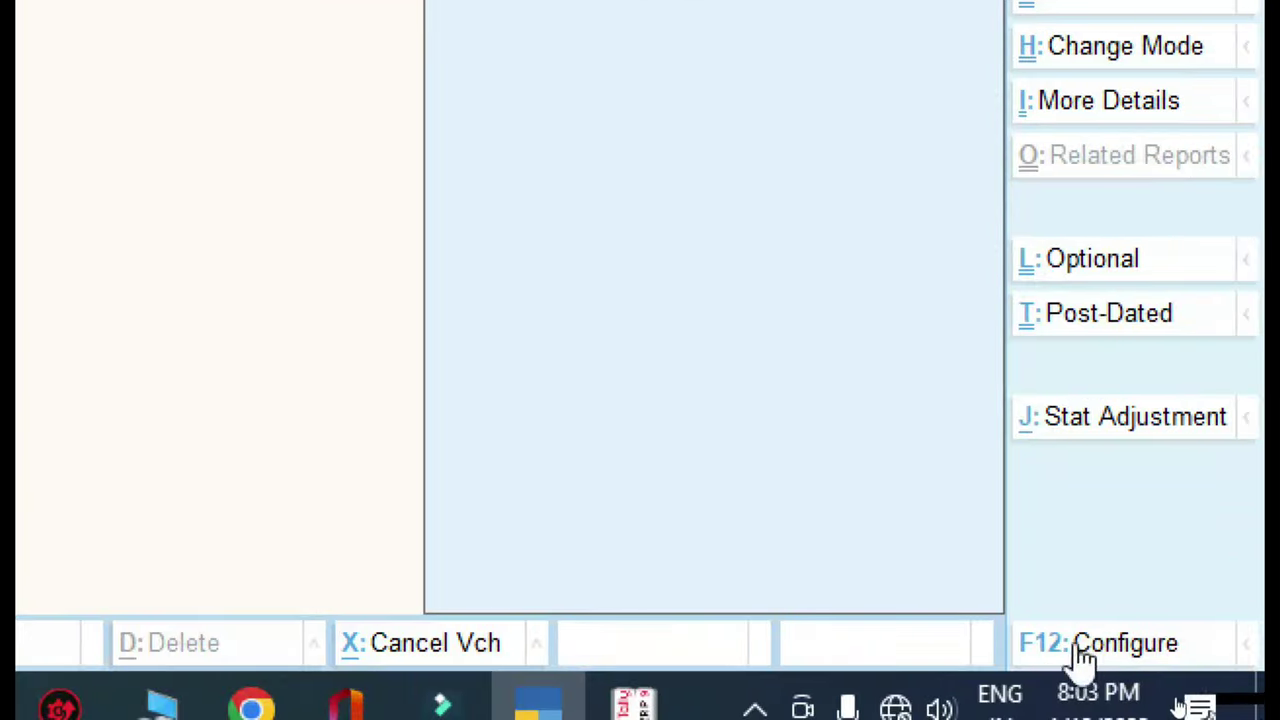
click(1130, 645)
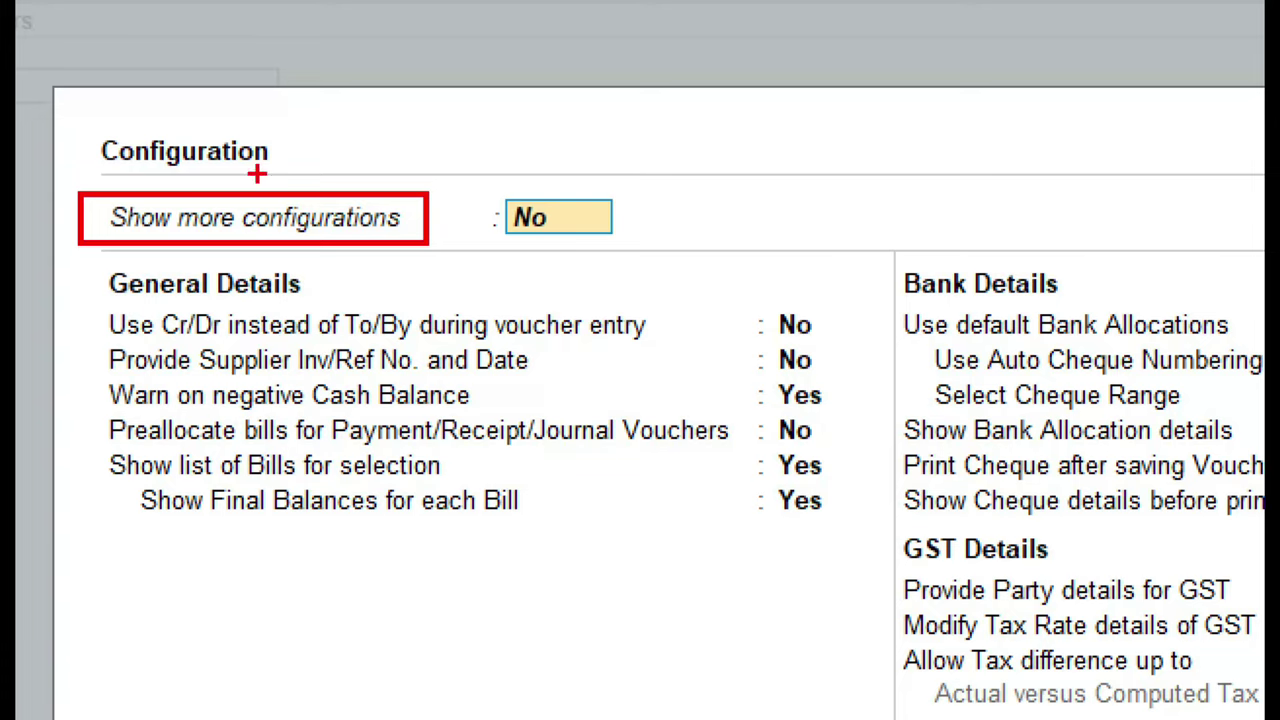
drag(70, 118, 305, 178)
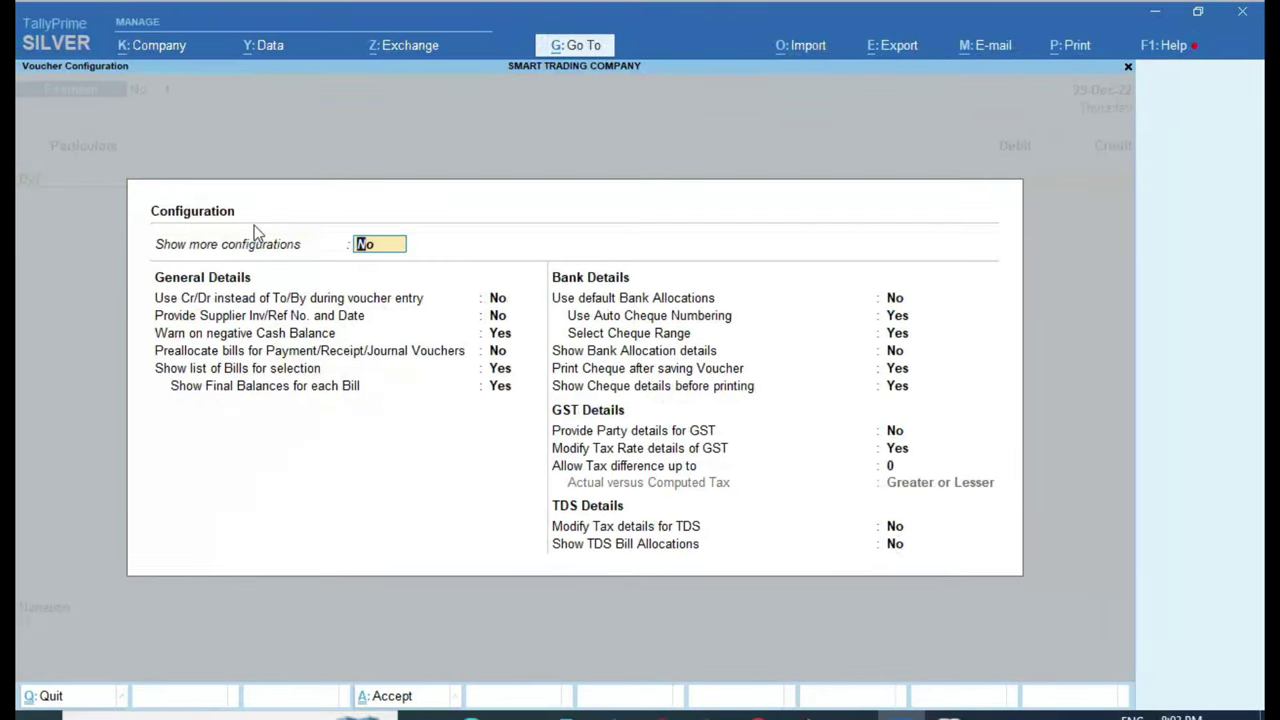
text(y)
key(Return)
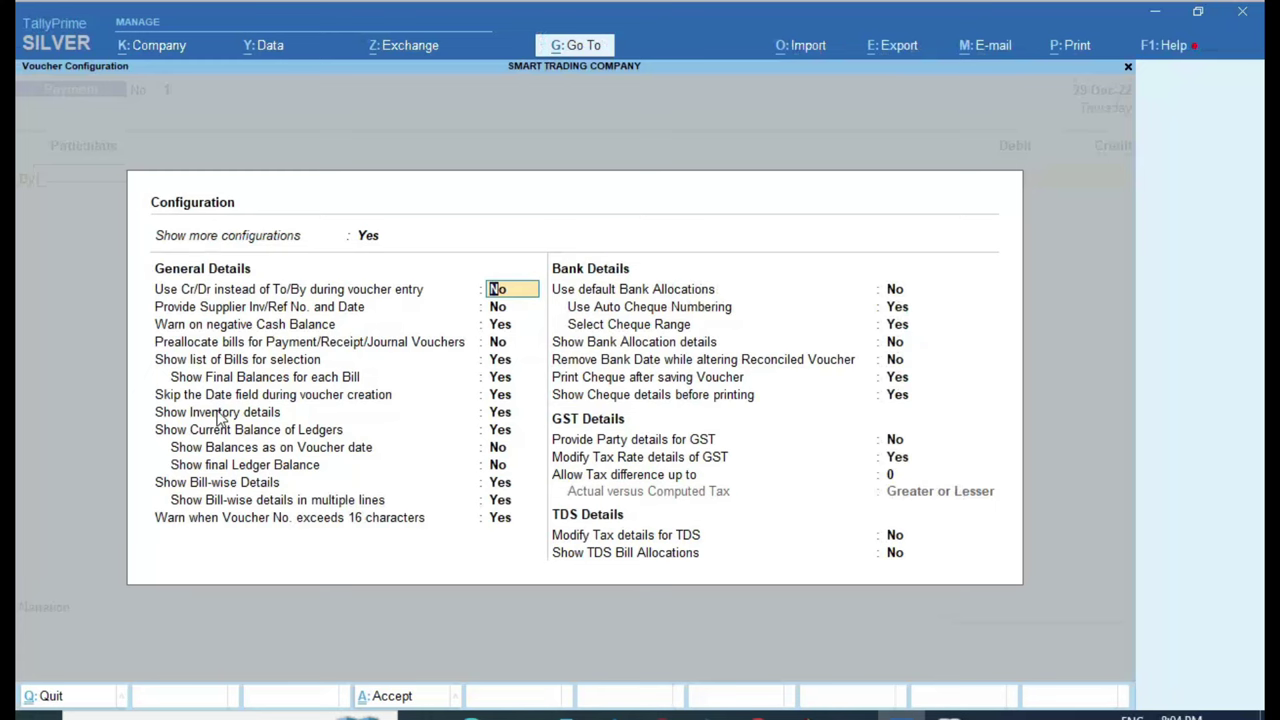
key(ctrl+a)
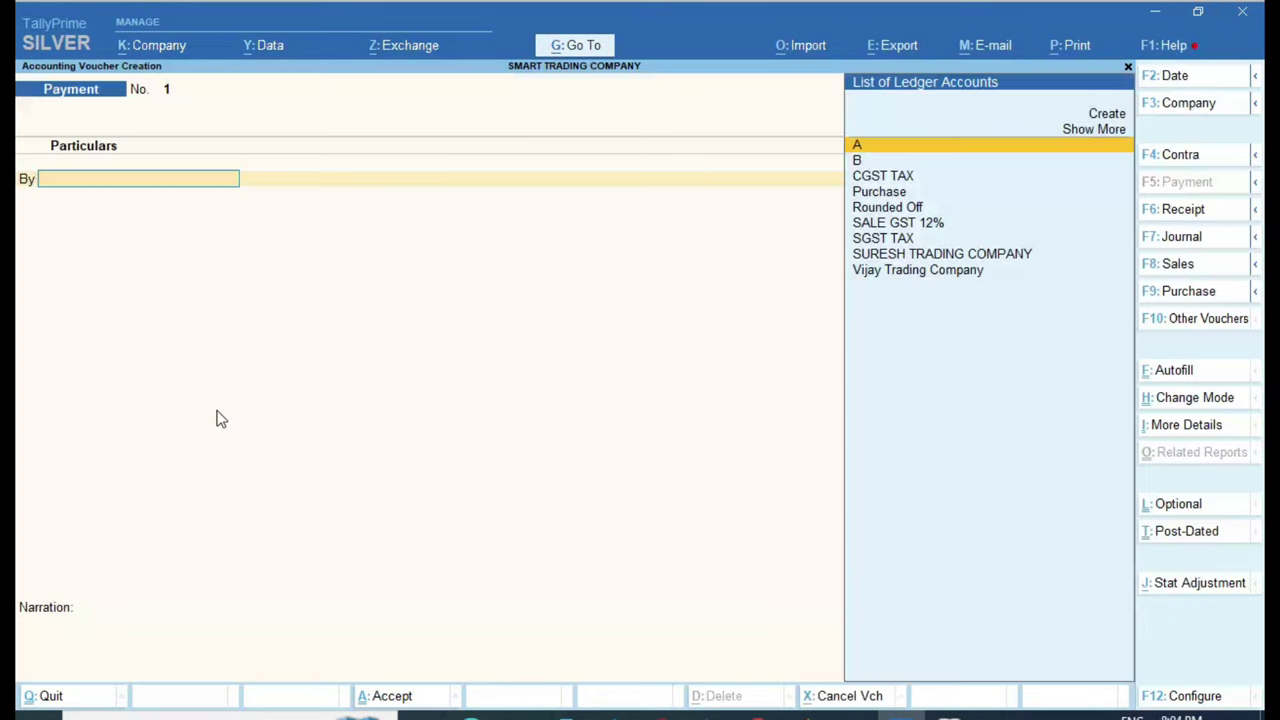
Switch to a contra voucher, view its configuration options and accept them as they are.
click(1190, 158)
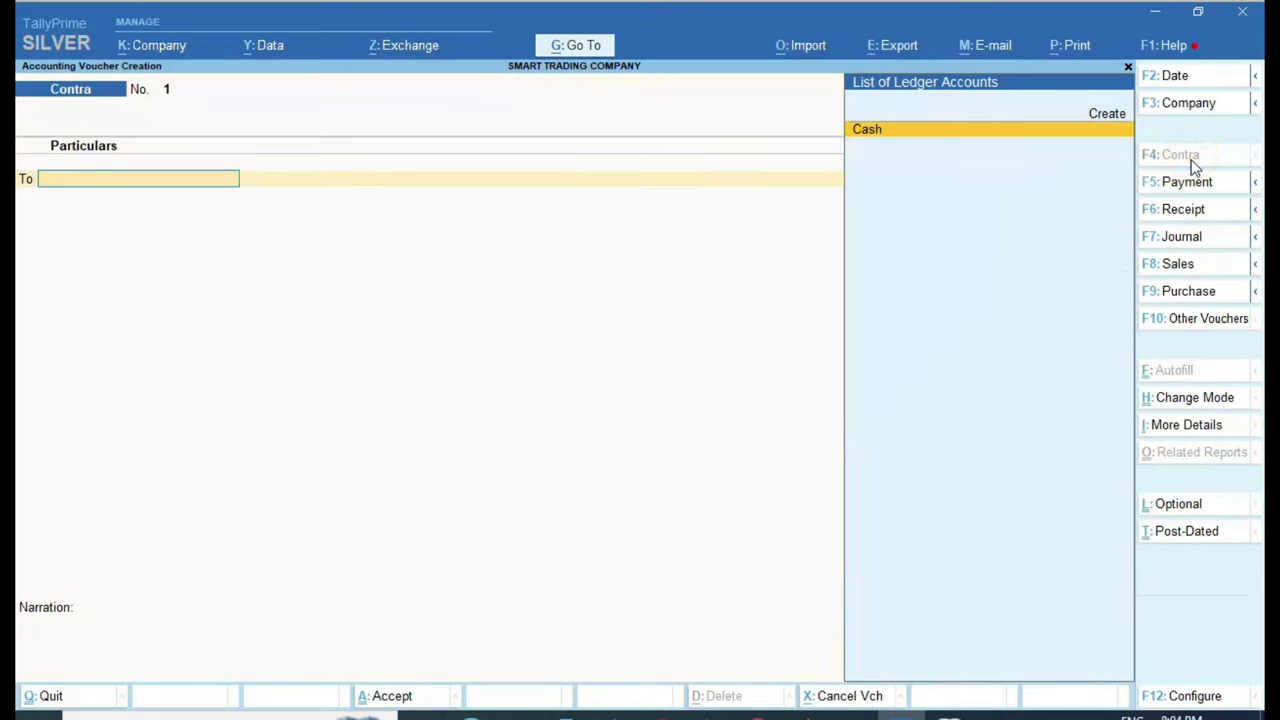
click(1188, 696)
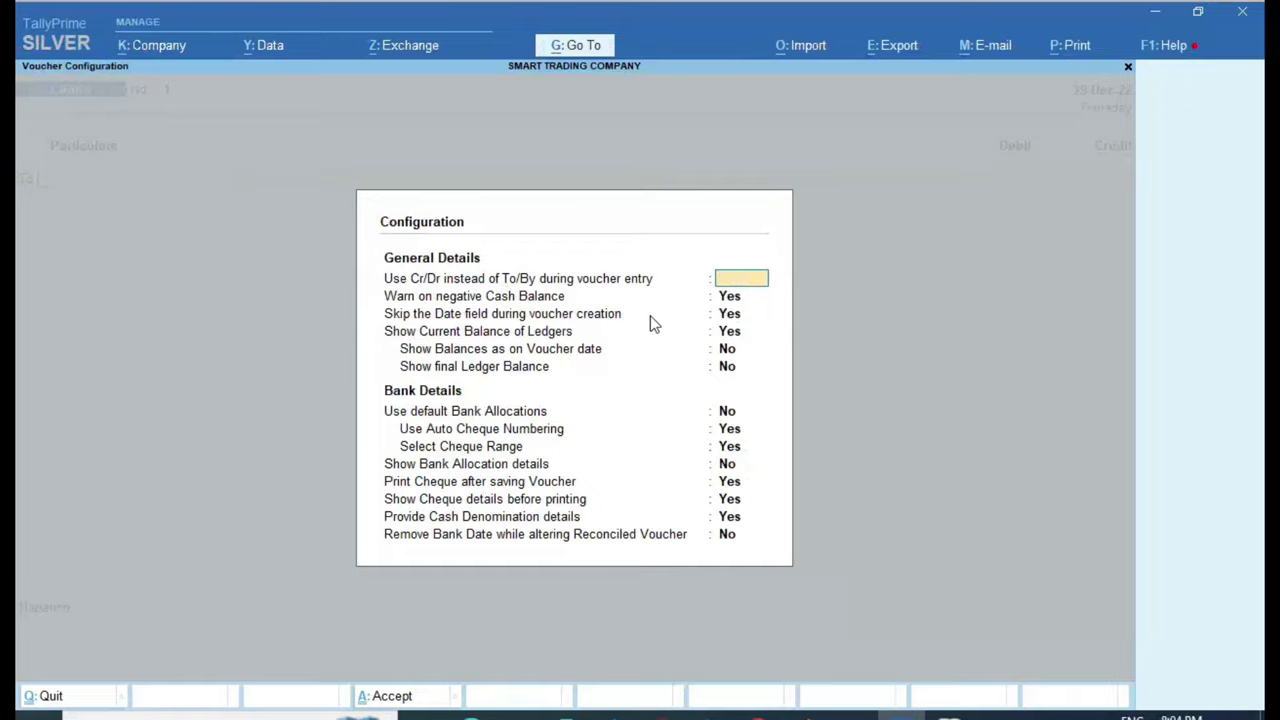
key(ctrl+a)
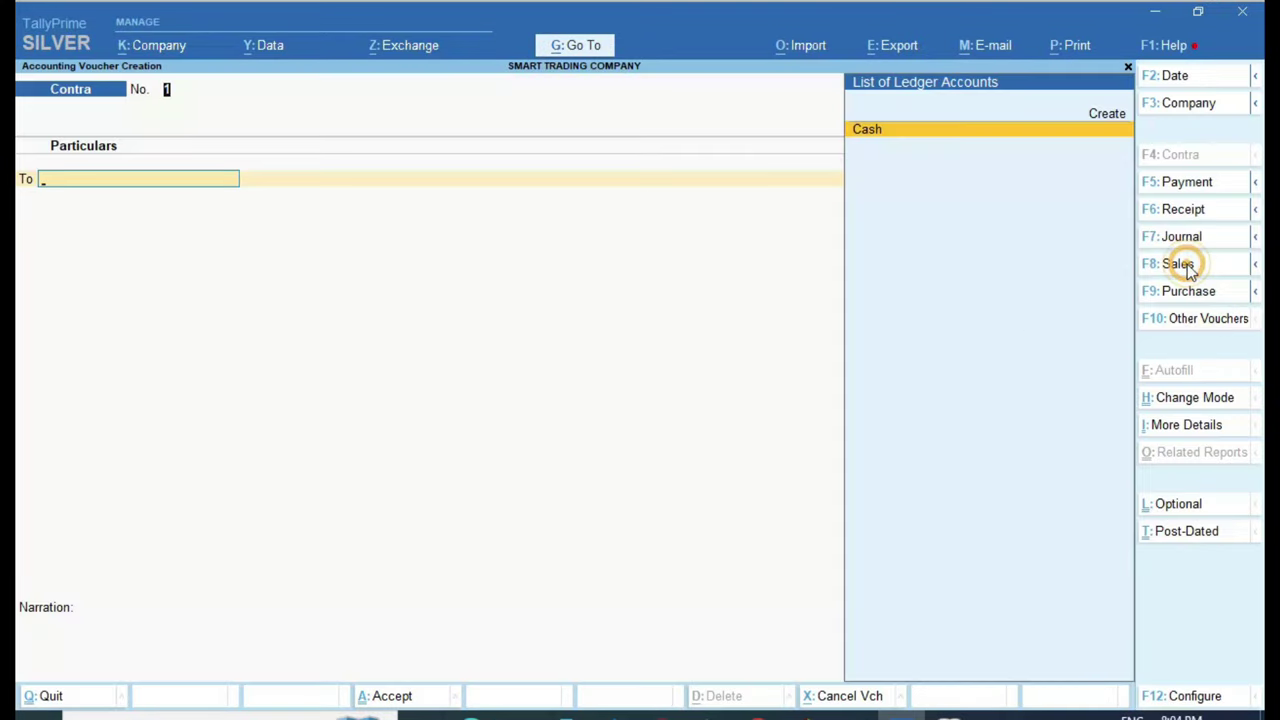
Switch to a sales voucher, set Show more configurations and Show all configurations to Yes to review its options, and leave without accepting.
click(1187, 264)
click(1212, 695)
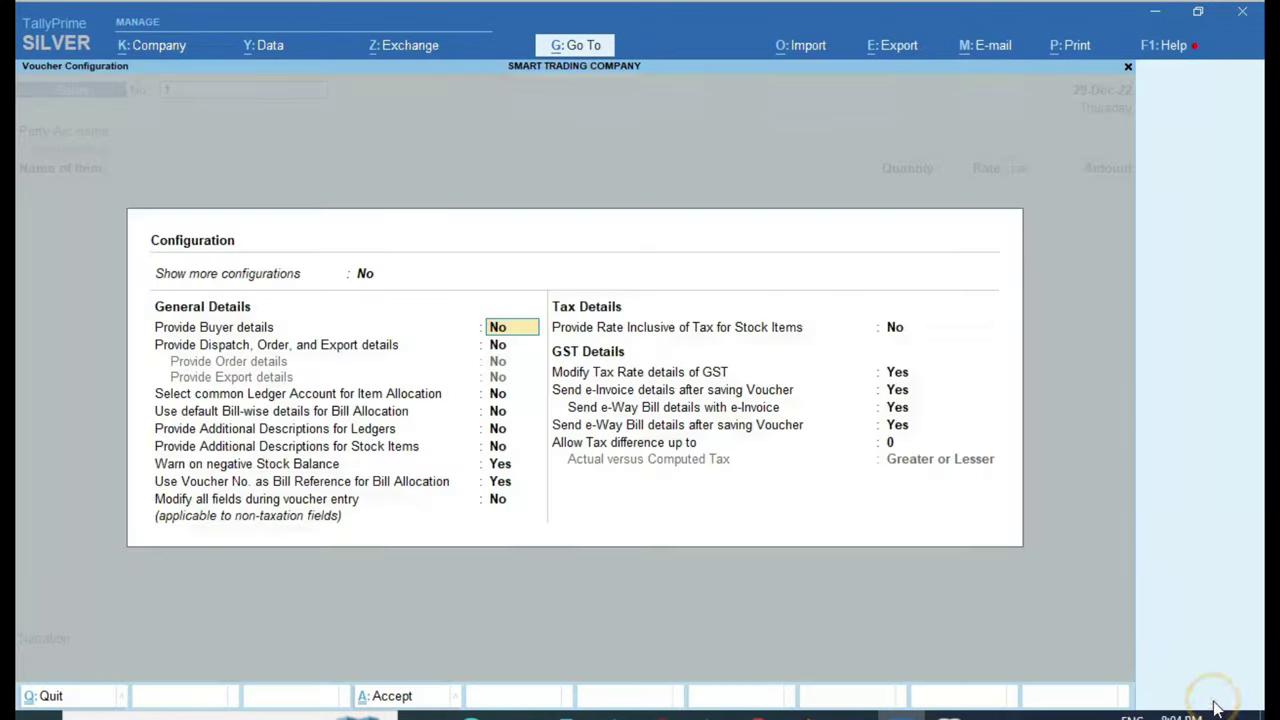
key(Up)
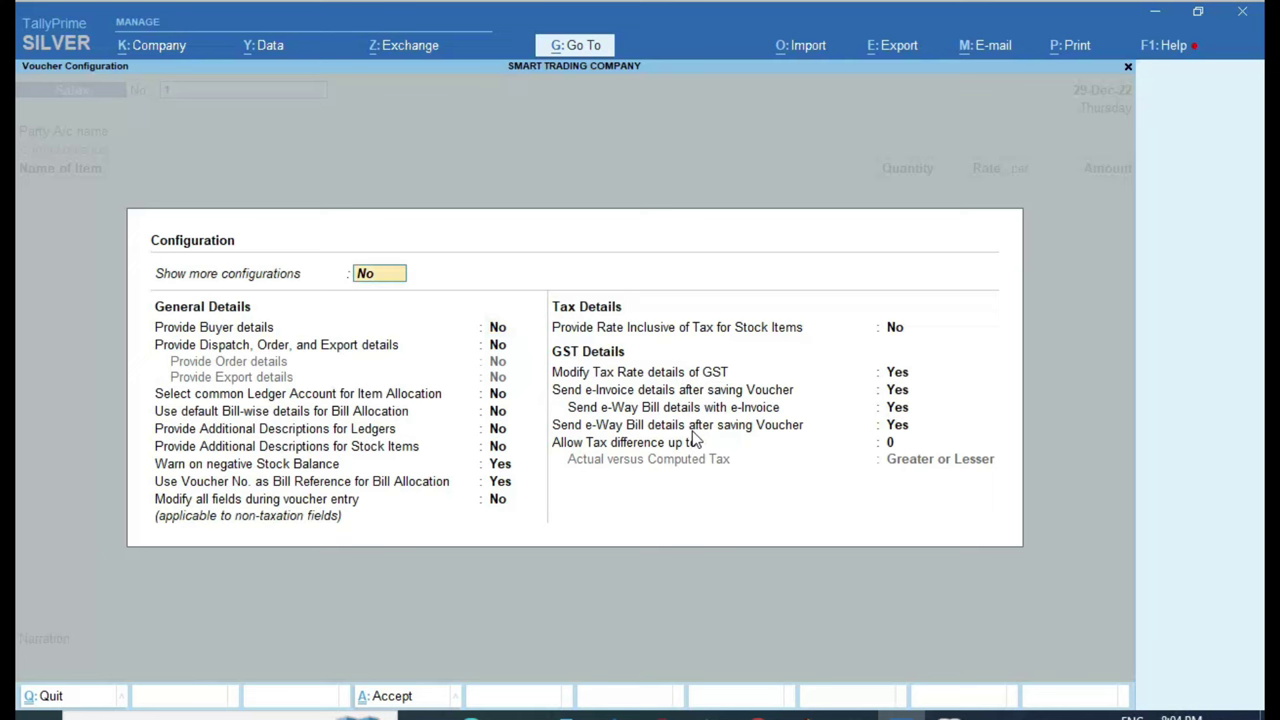
key(y)
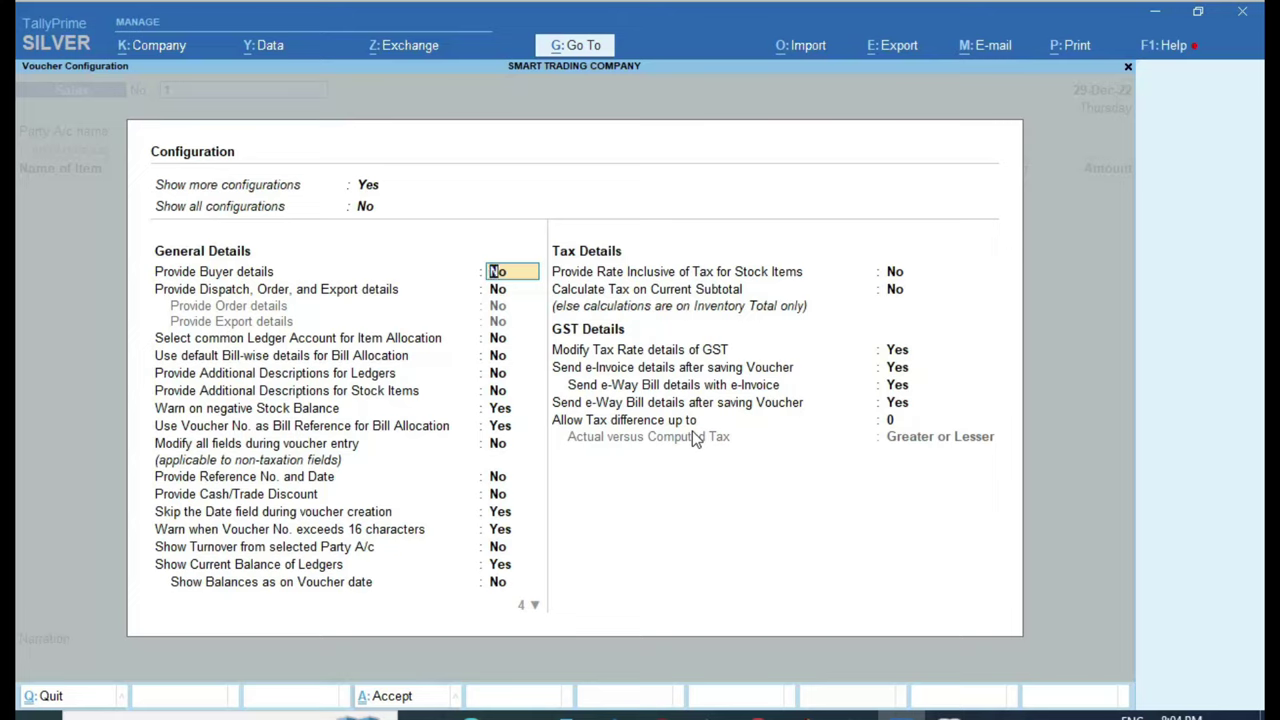
click(365, 208)
key(y)
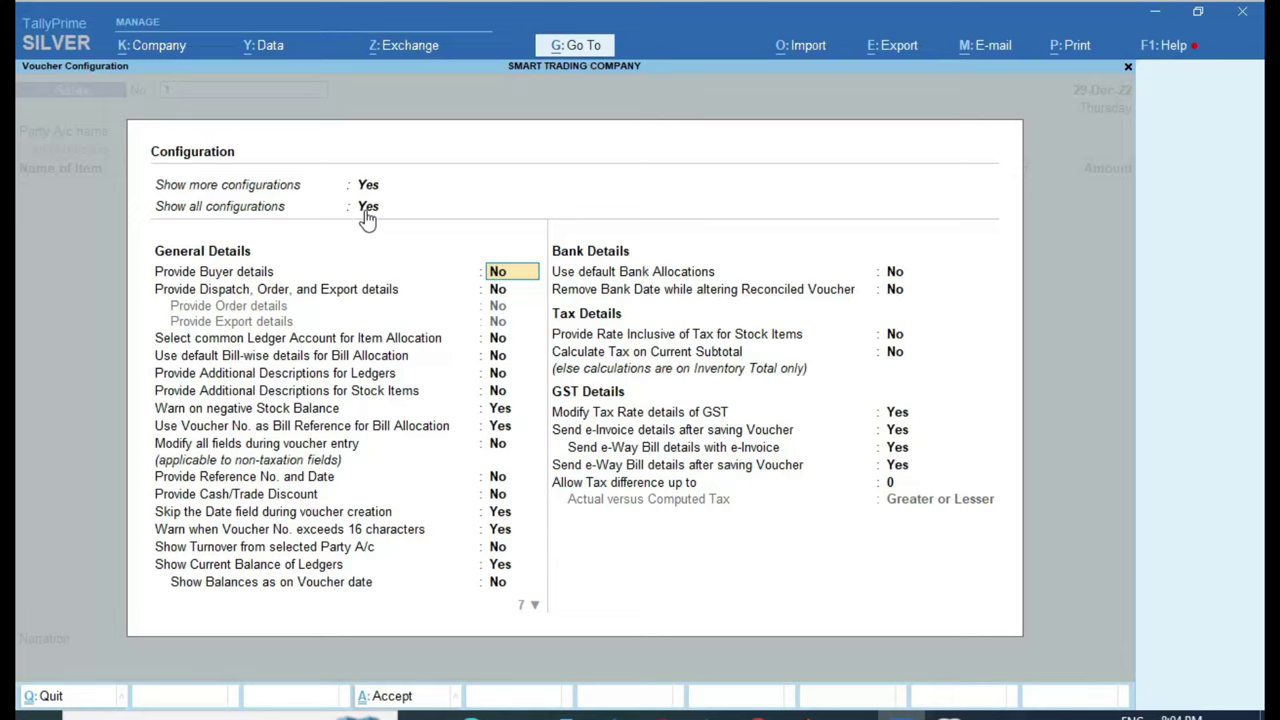
key(Escape)
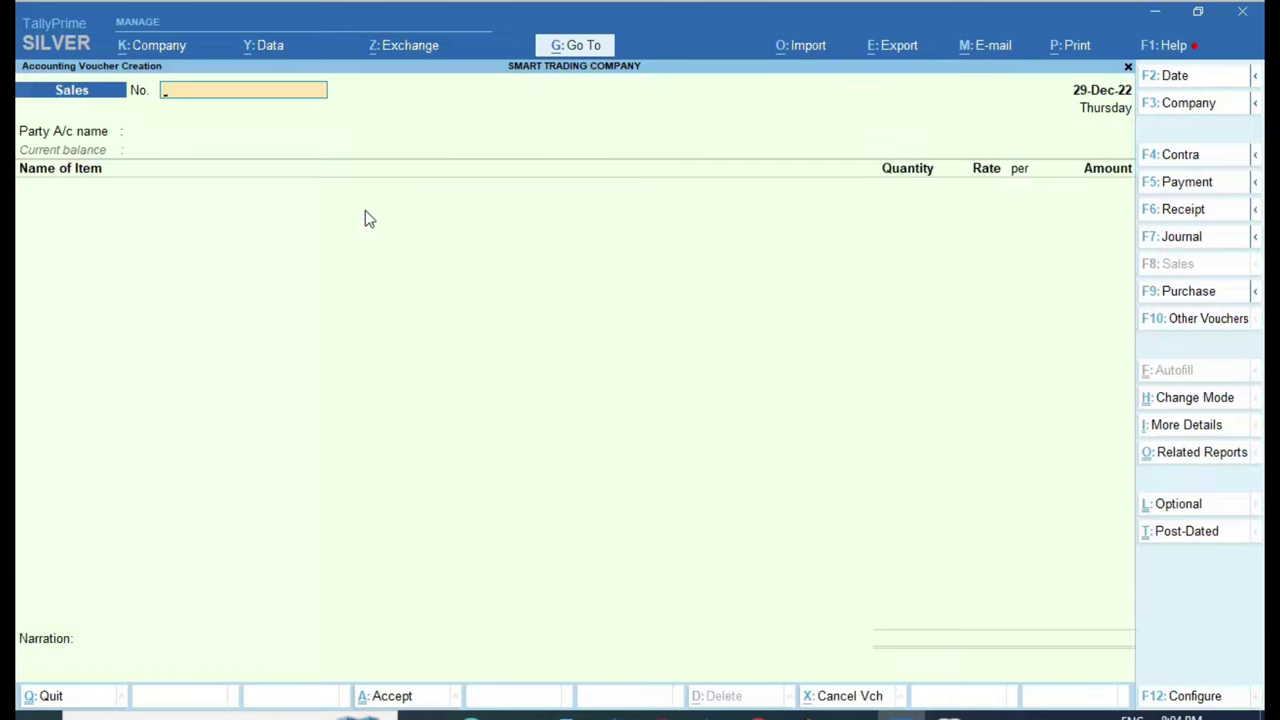
Quit voucher entry and open the Stock Summary down to the ELECTRICAL GOODS GST 12% group.
key(Escape)
key(y)
key(Escape)
key(Up)
key(Up)
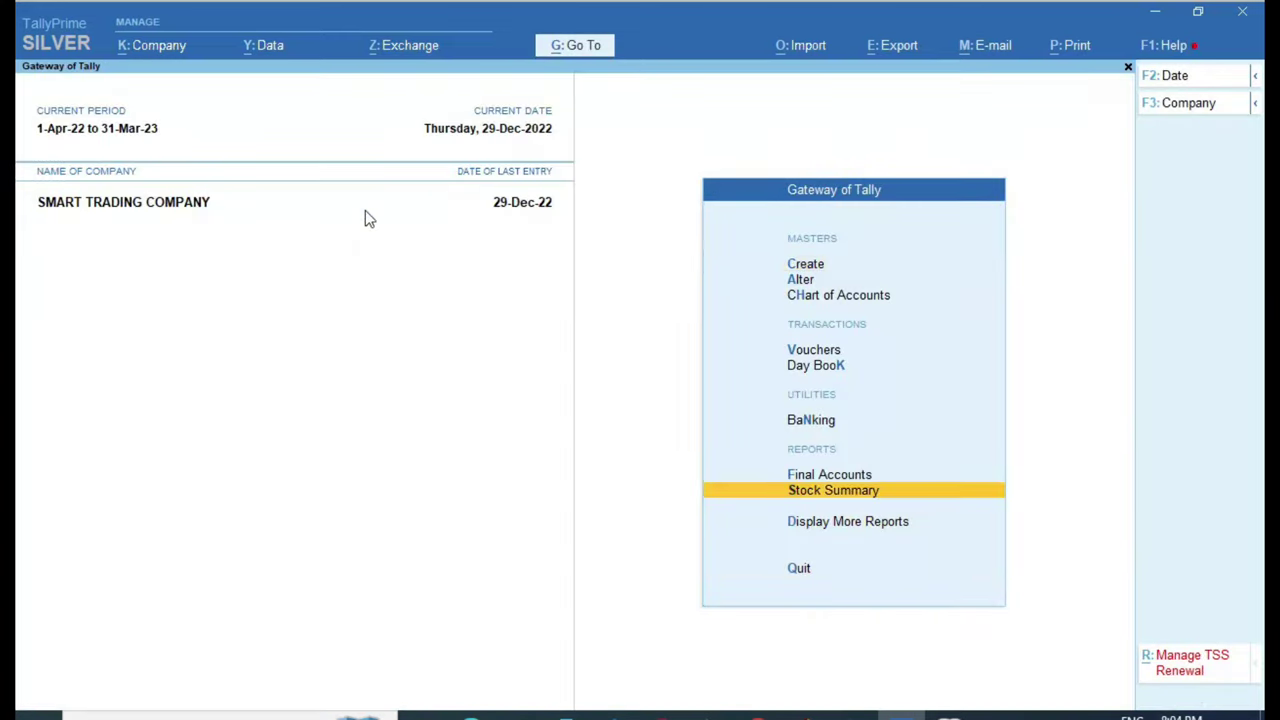
key(Return)
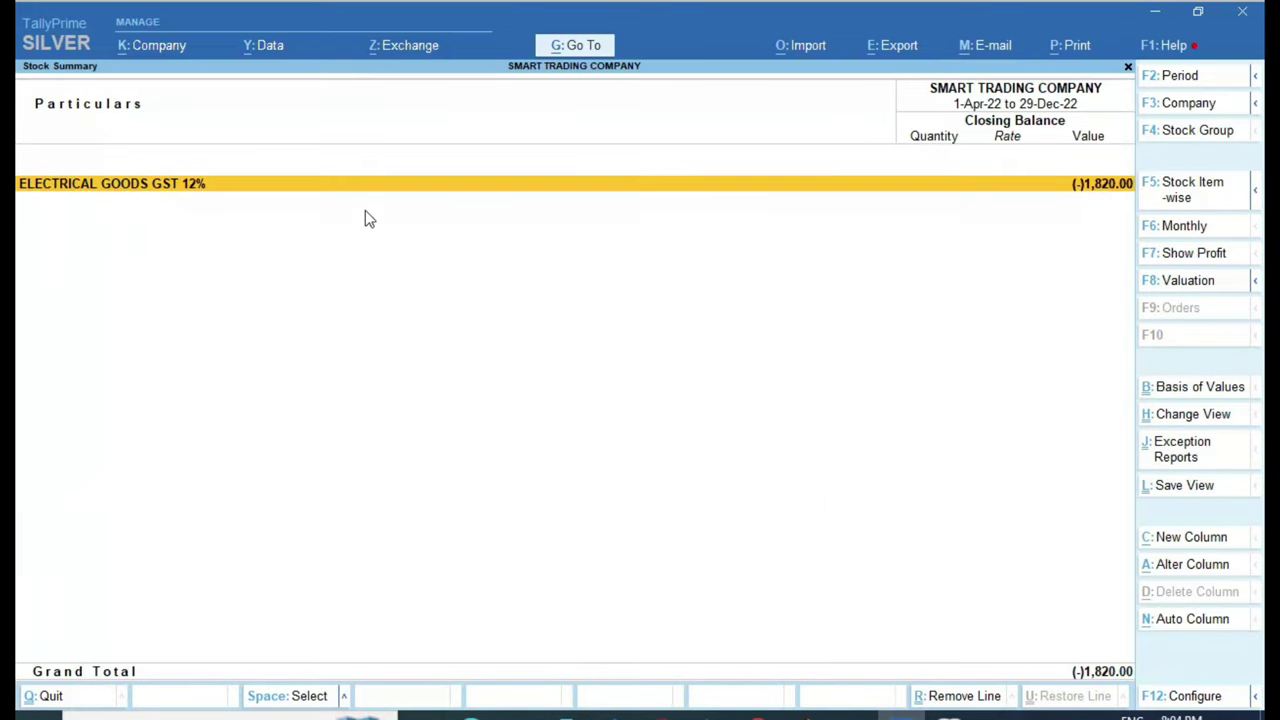
key(Return)
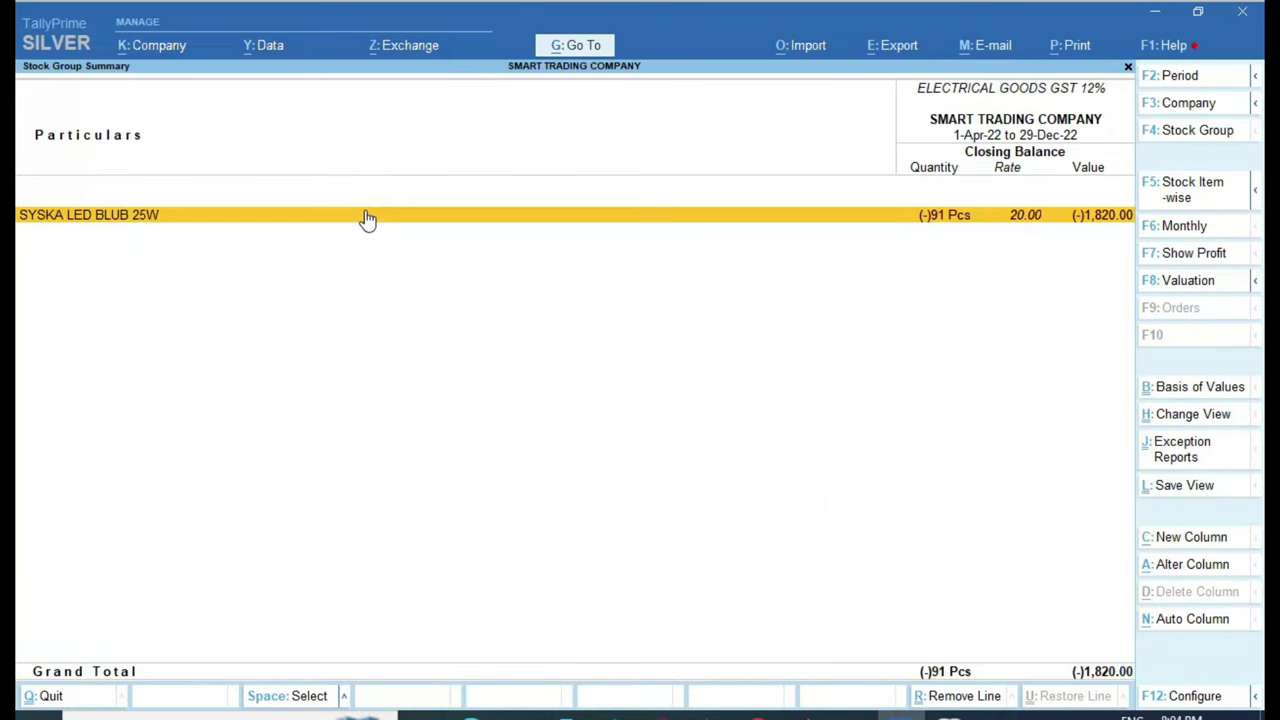
Review the stock group summary's configuration options, accept them as they are and return to the Gateway of Tally.
click(1205, 703)
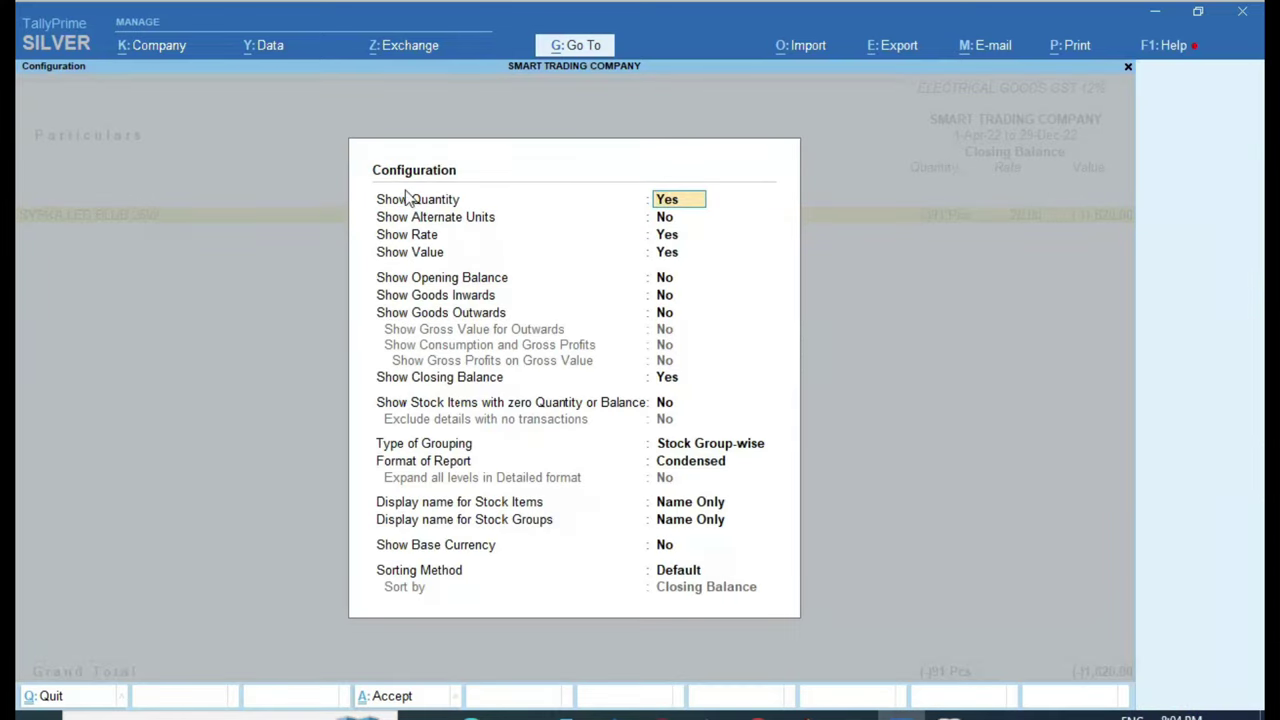
key(ctrl)
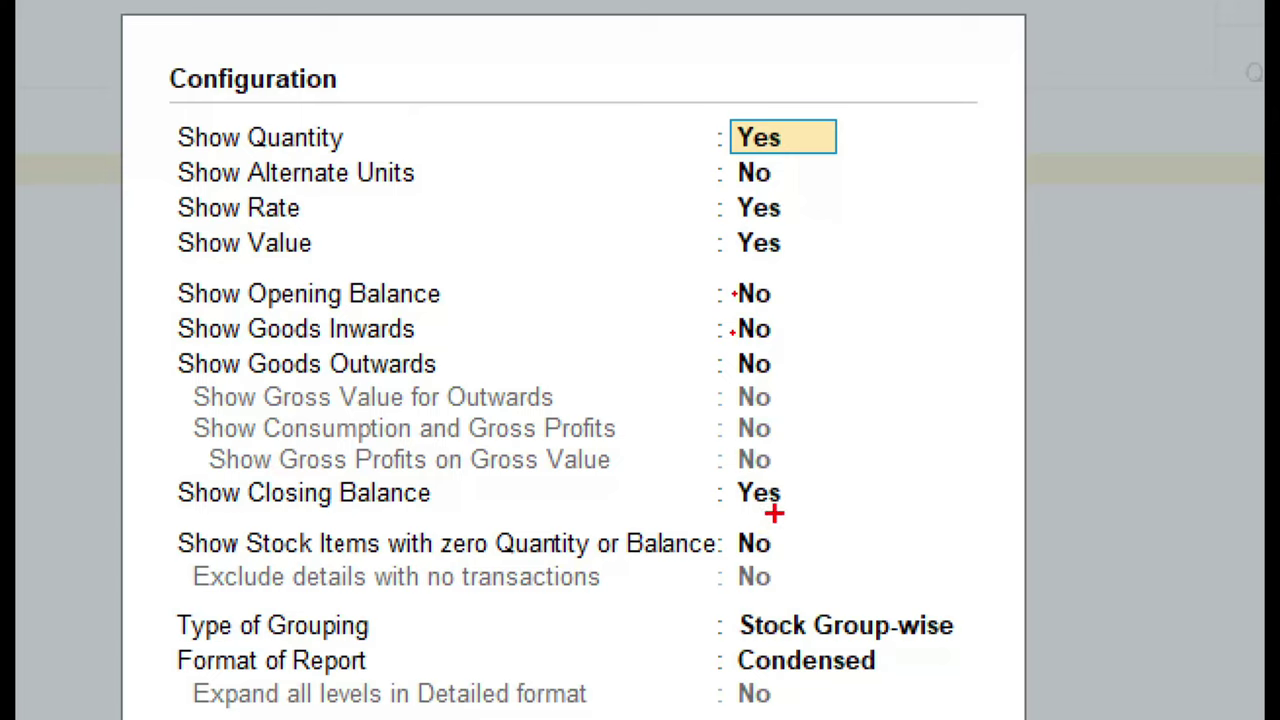
mouse_move(128, 46)
mouse_down()
mouse_move(174, 91)
mouse_move(442, 125)
mouse_move(934, 229)
mouse_move(926, 280)
mouse_up()
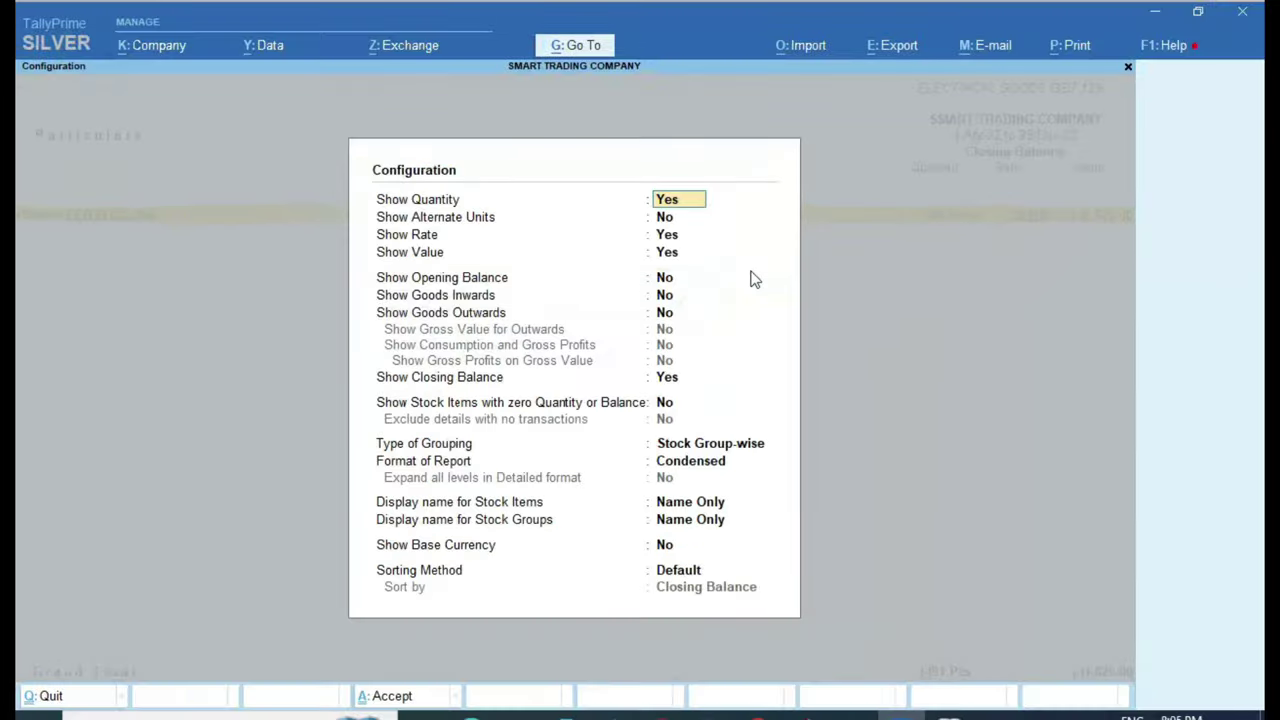
key(ctrl+a)
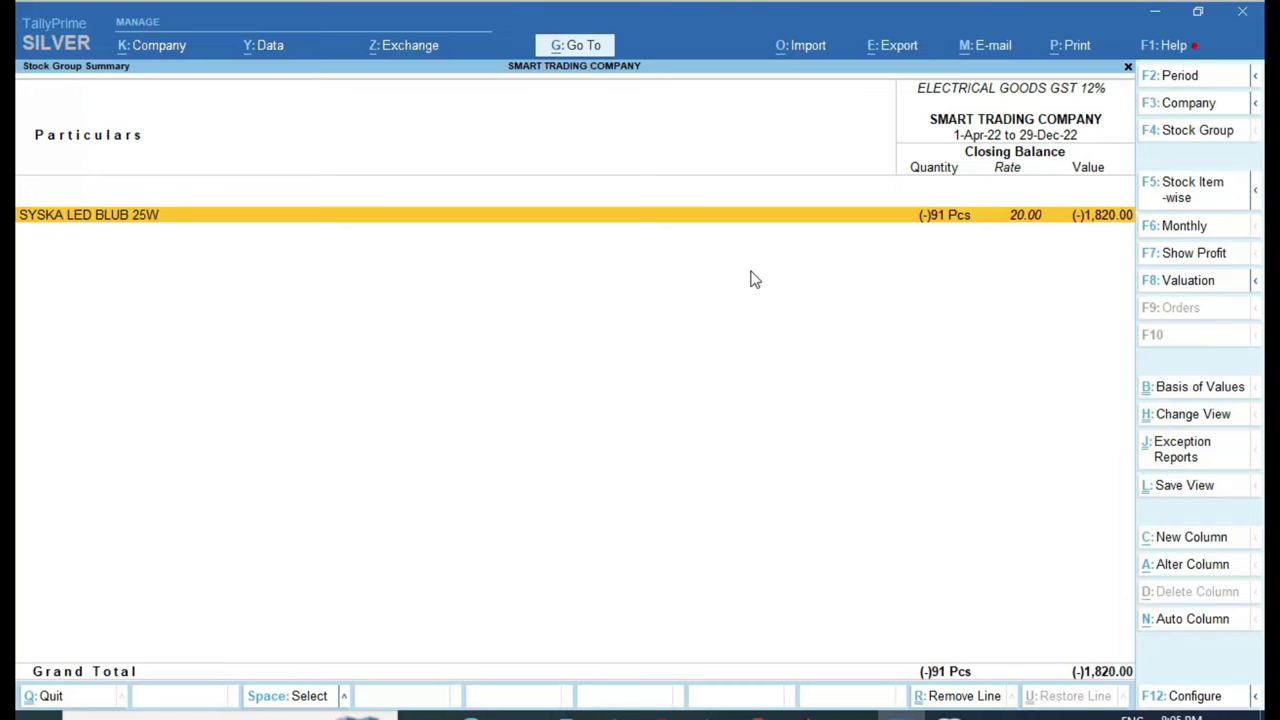
key(Escape)
key(Escape)
key(Escape)
key(Escape)
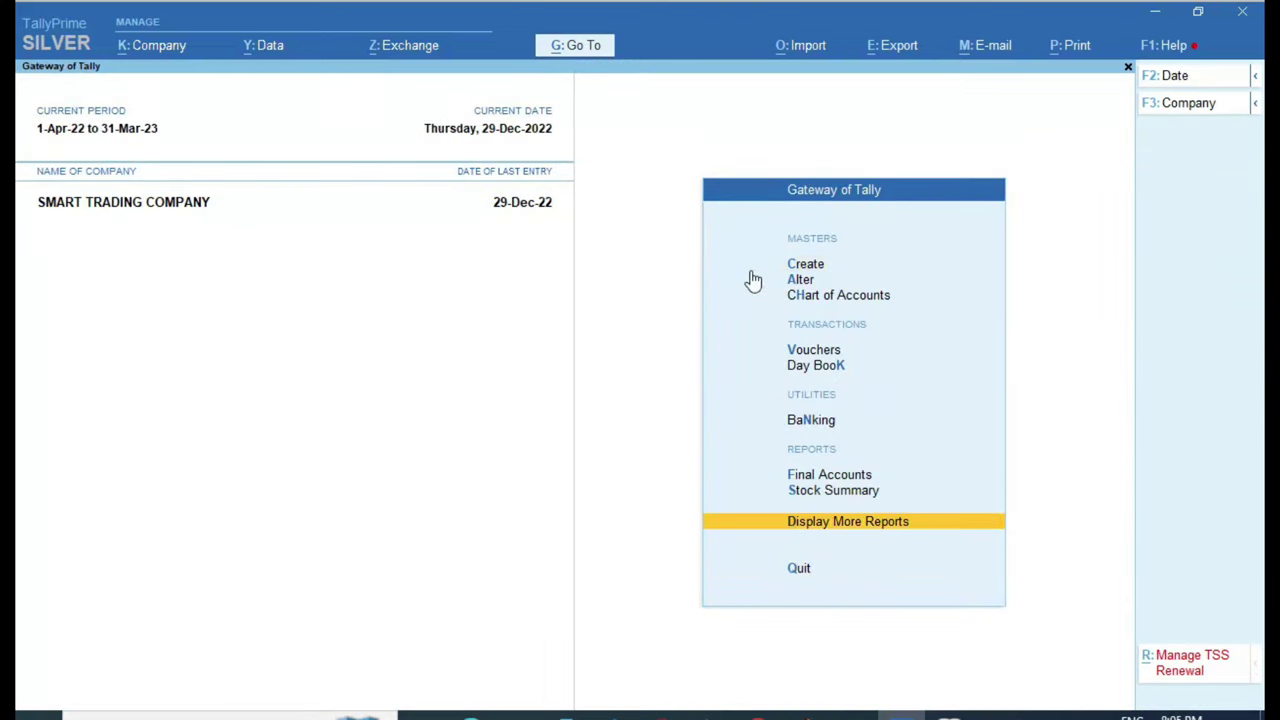
Open the GSTR-1 report from the GST reports under Statutory Reports.
key(Return)
key(Down)
key(Down)
key(Down)
key(Down)
key(Down)
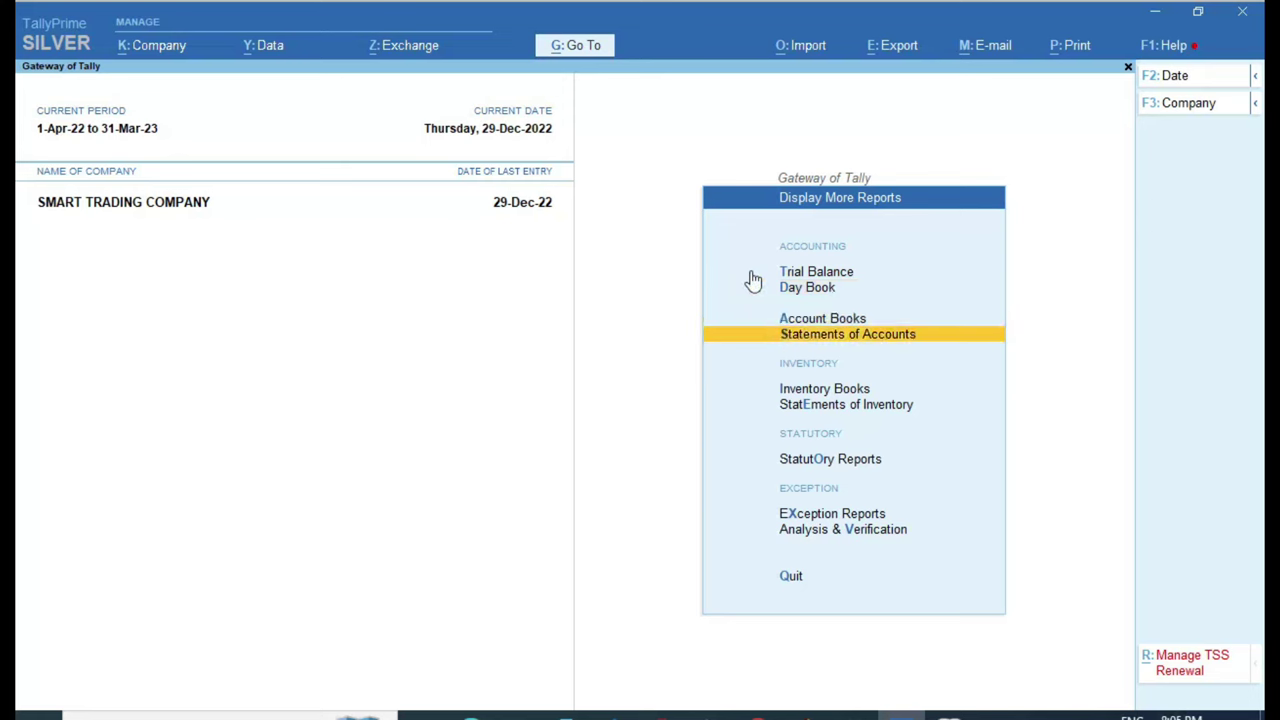
key(Down)
key(Return)
key(Return)
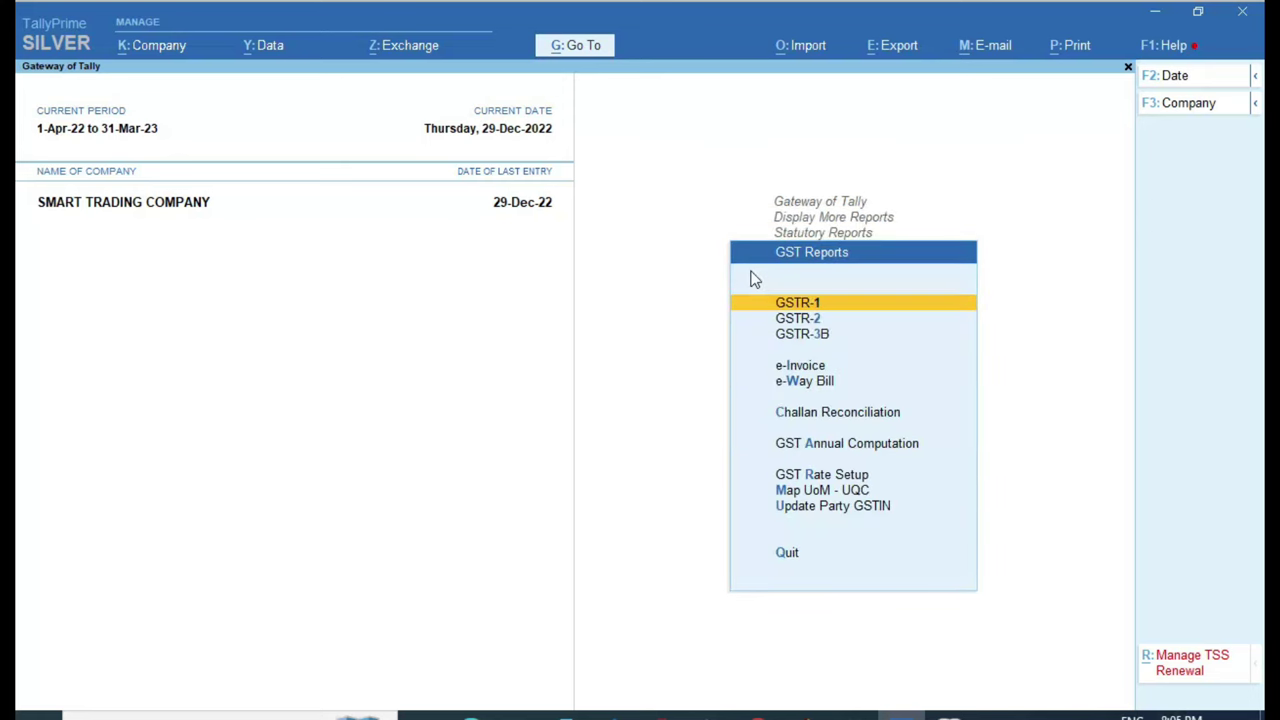
key(Return)
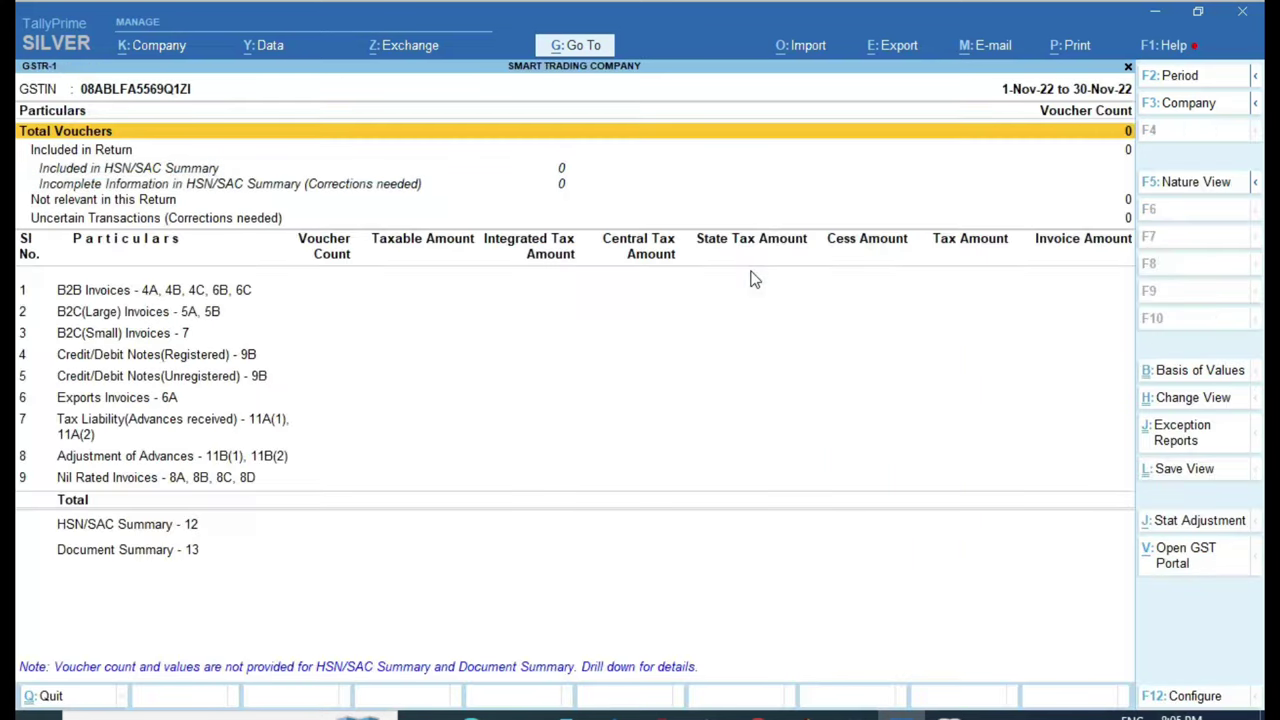
In the GSTR-1 configuration, keep tax types in separate columns and set Format of Report to Detailed.
click(1205, 697)
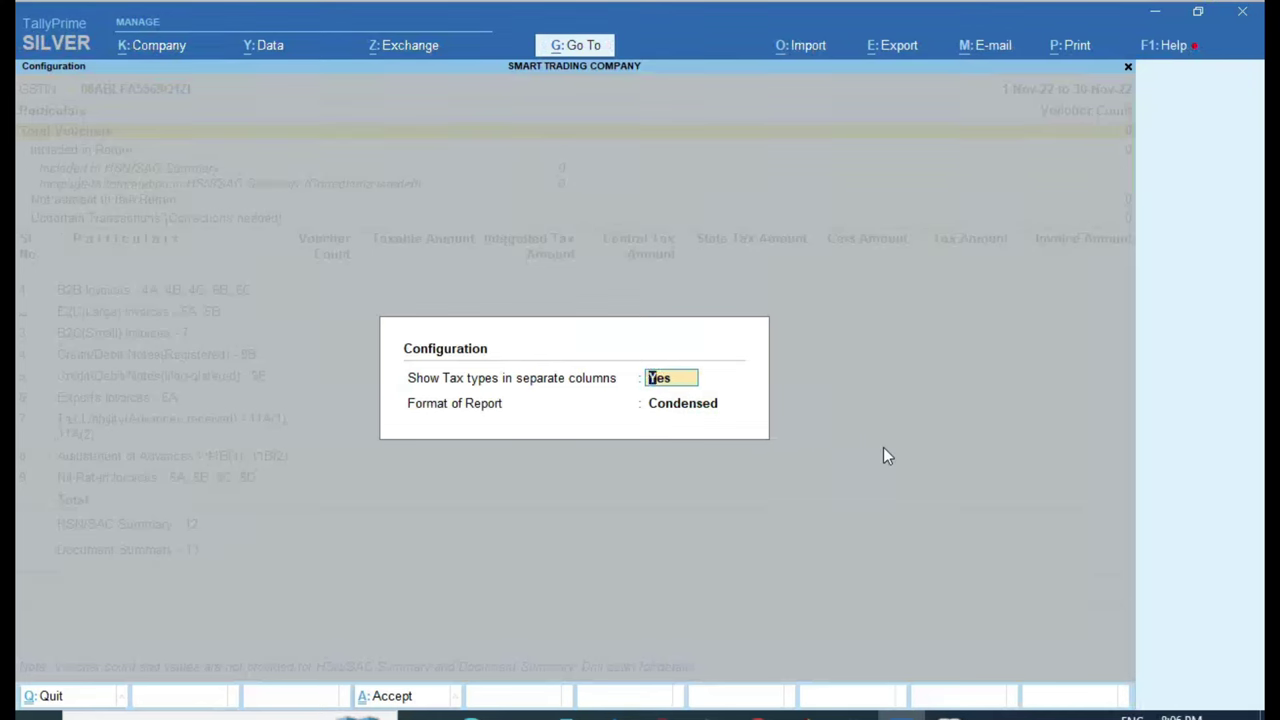
key(Return)
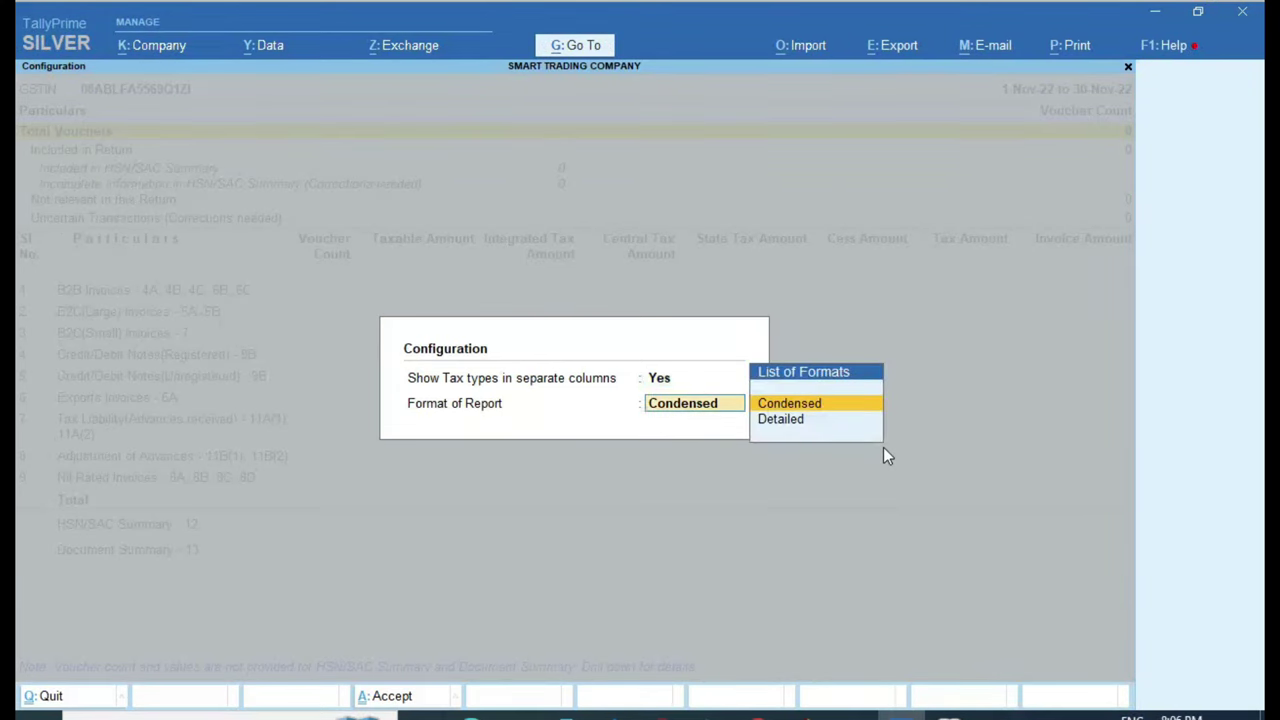
key(Down)
key(Return)
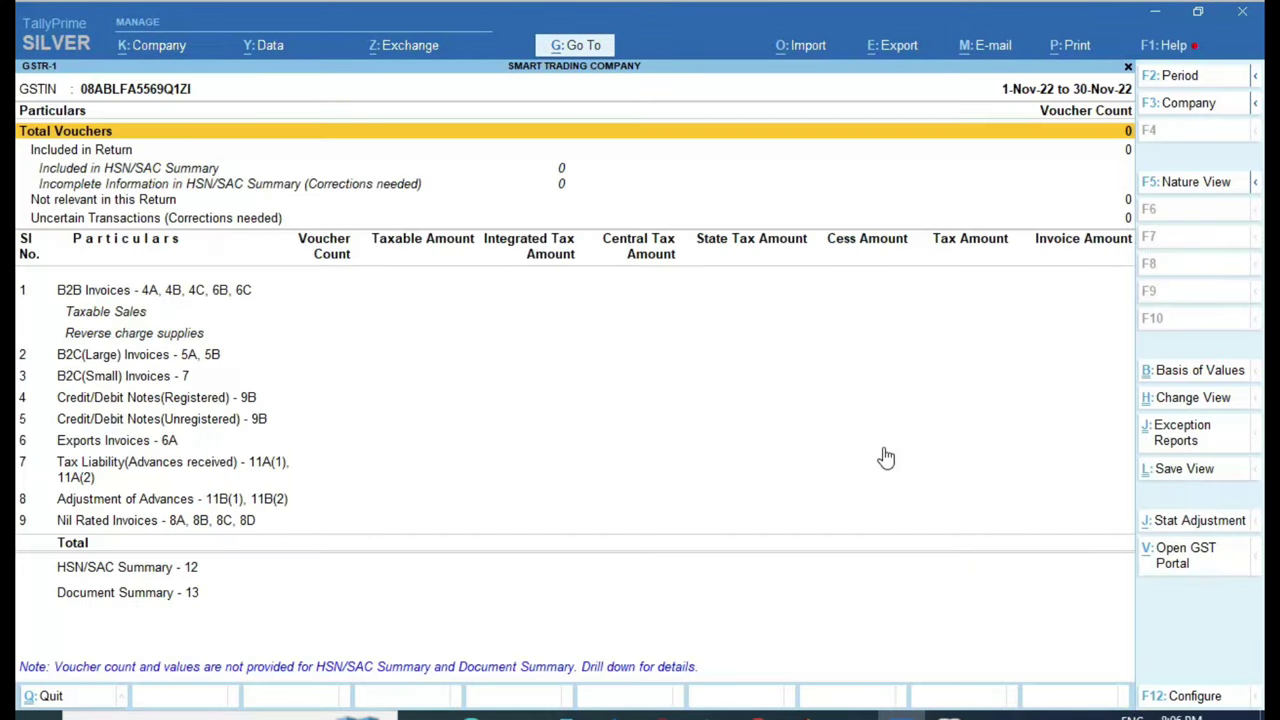